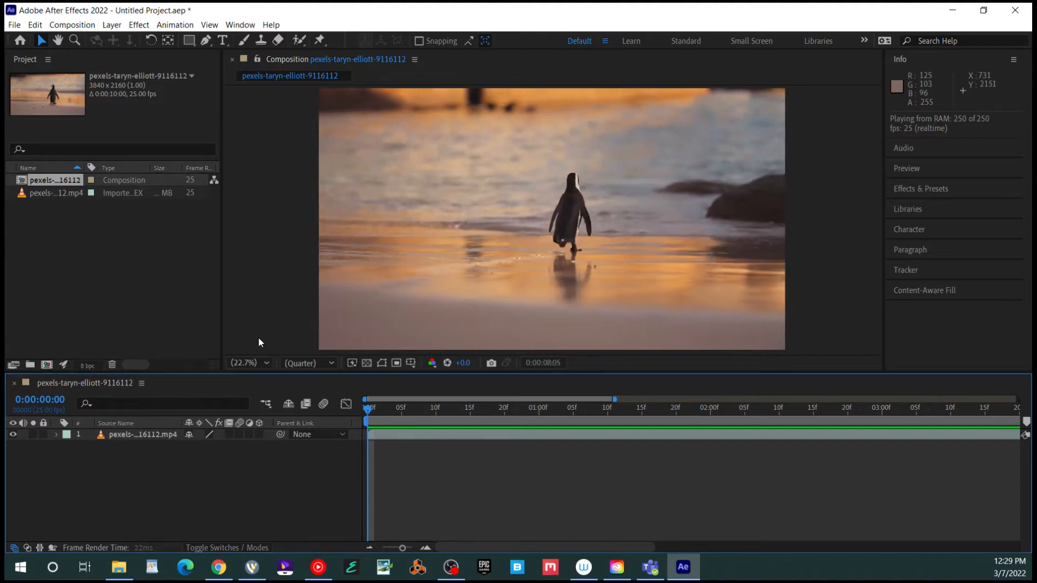
# Fit the whole 10-second comp in the timeline and replay the clip from its first frame
pyautogui.press('space')
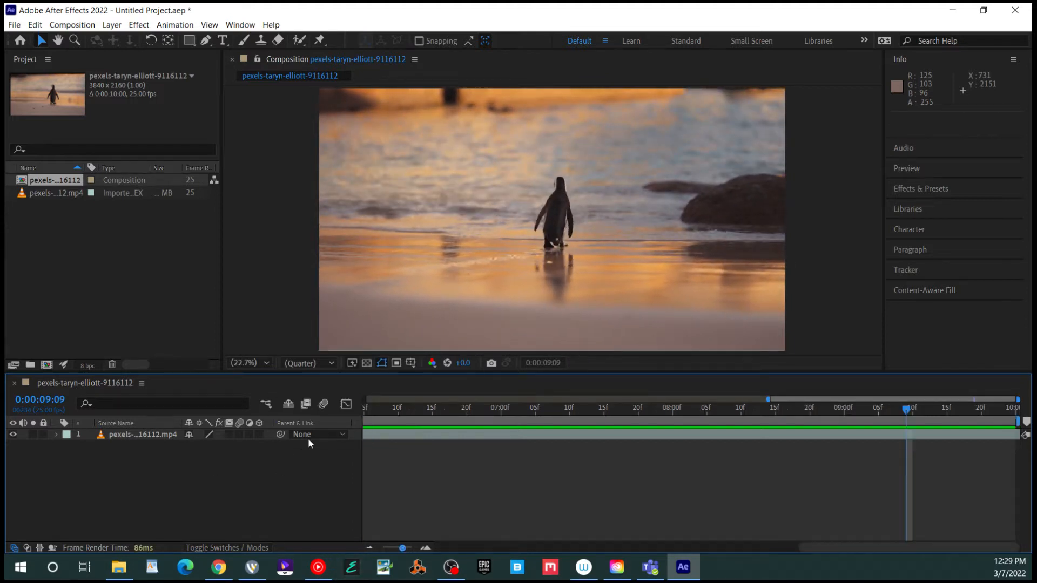
pyautogui.press(';')
pyautogui.press('Home')
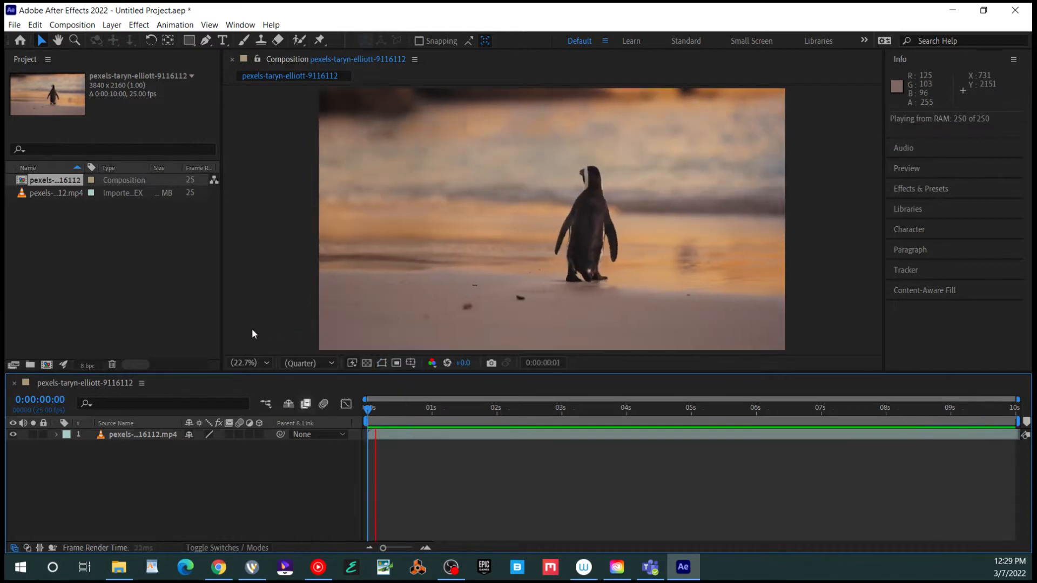
pyautogui.press('space')
# Select the penguin video layer and preview it again from the start
pyautogui.click(403, 402)
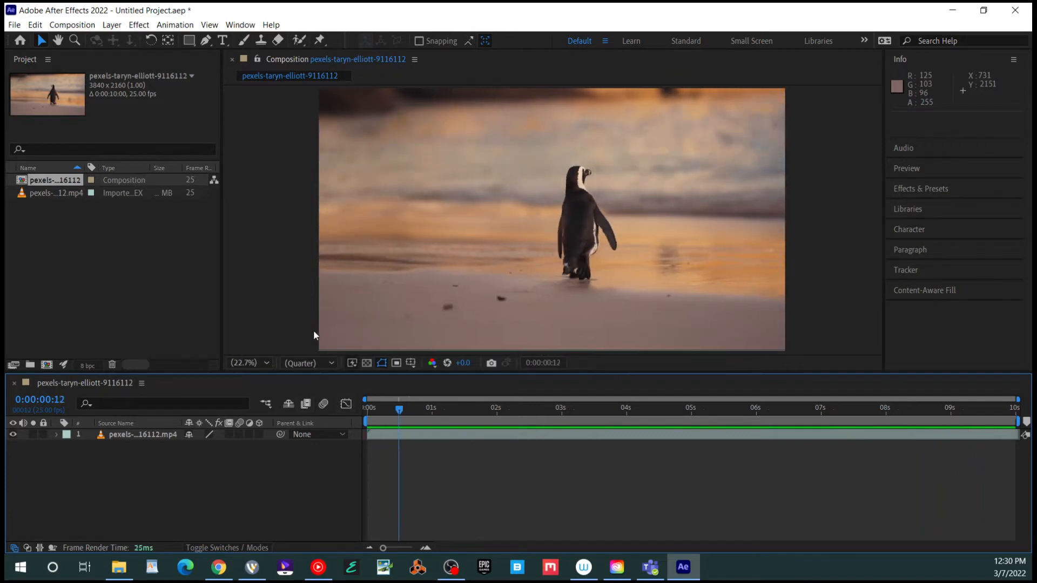
pyautogui.press('Home')
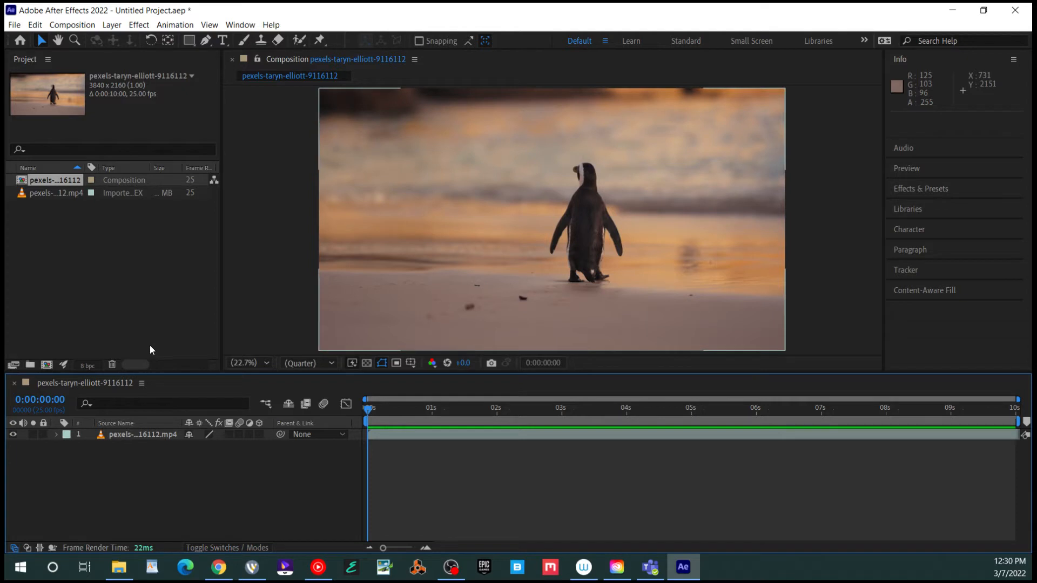
pyautogui.hotkey('ctrl', 'a')
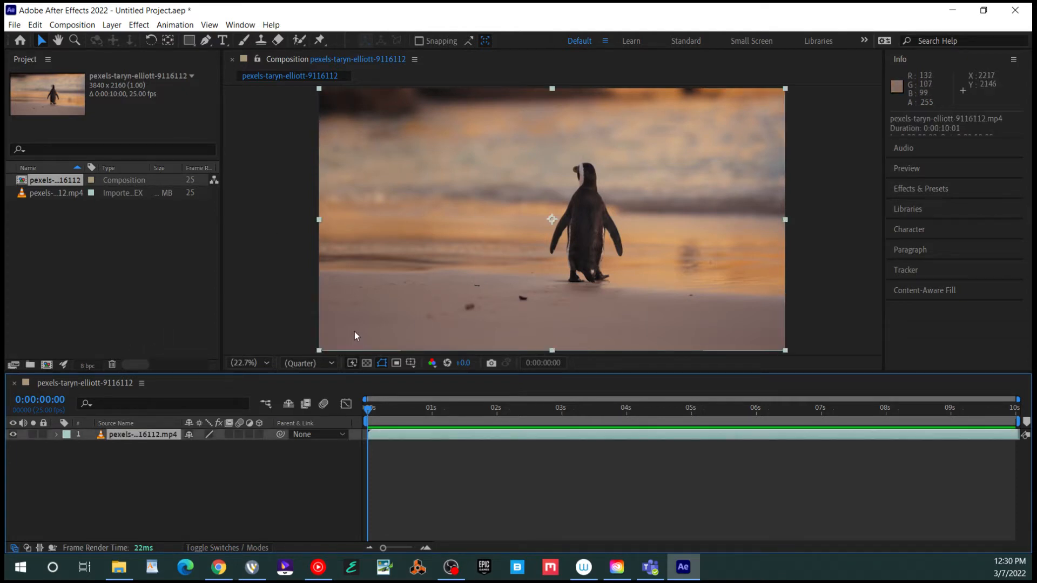
pyautogui.press('space')
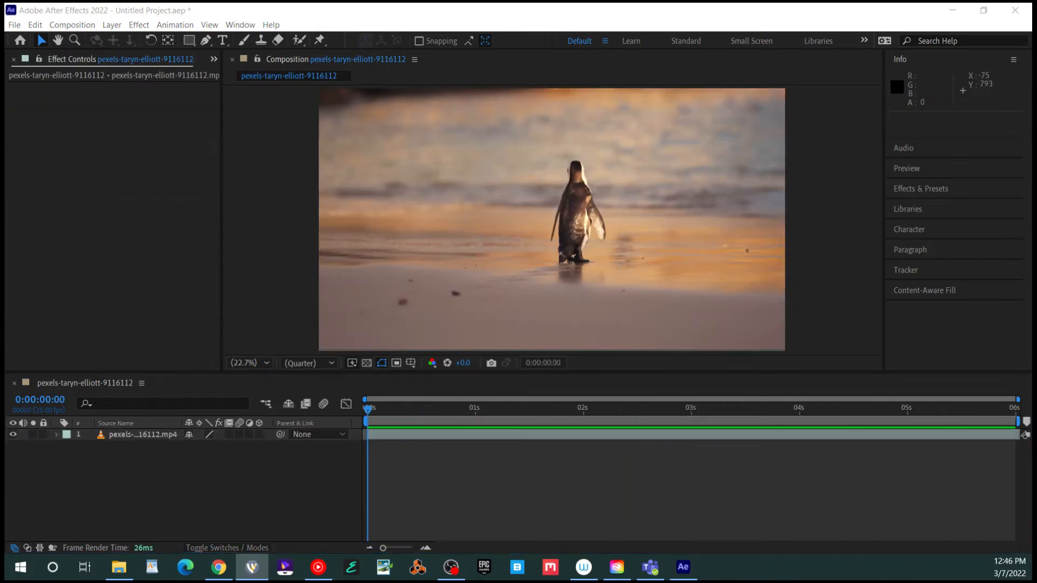
pyautogui.press('space')
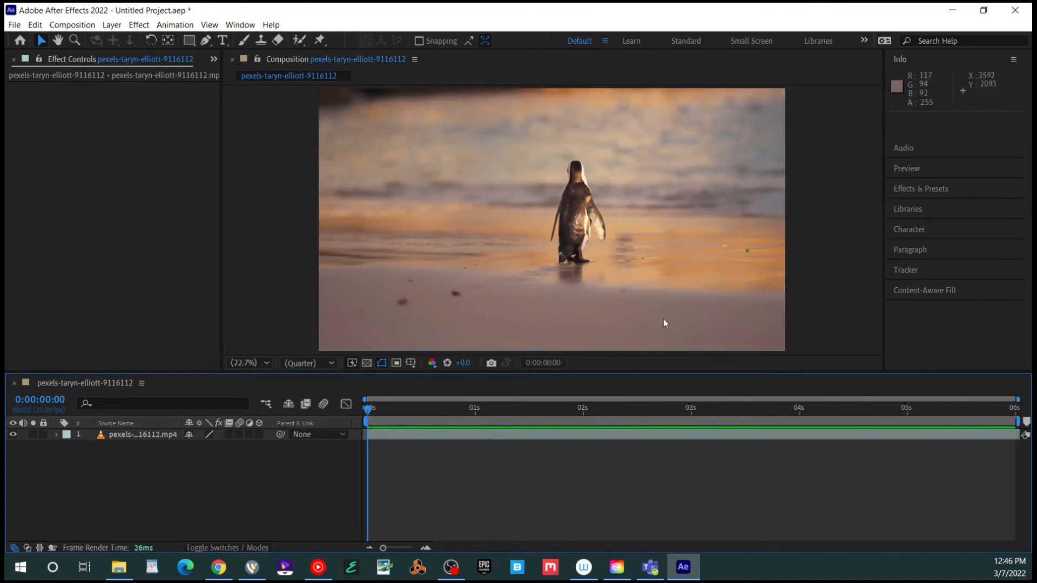
# Apply Boris FX Mocha AE to the penguin clip and launch the Mocha tracker
pyautogui.click(759, 345)
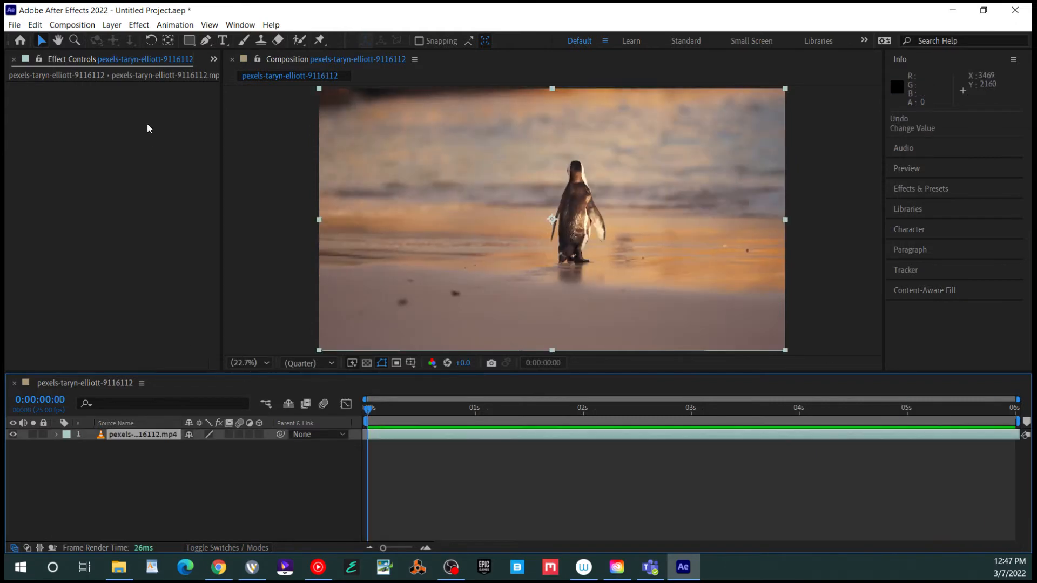
pyautogui.click(129, 25)
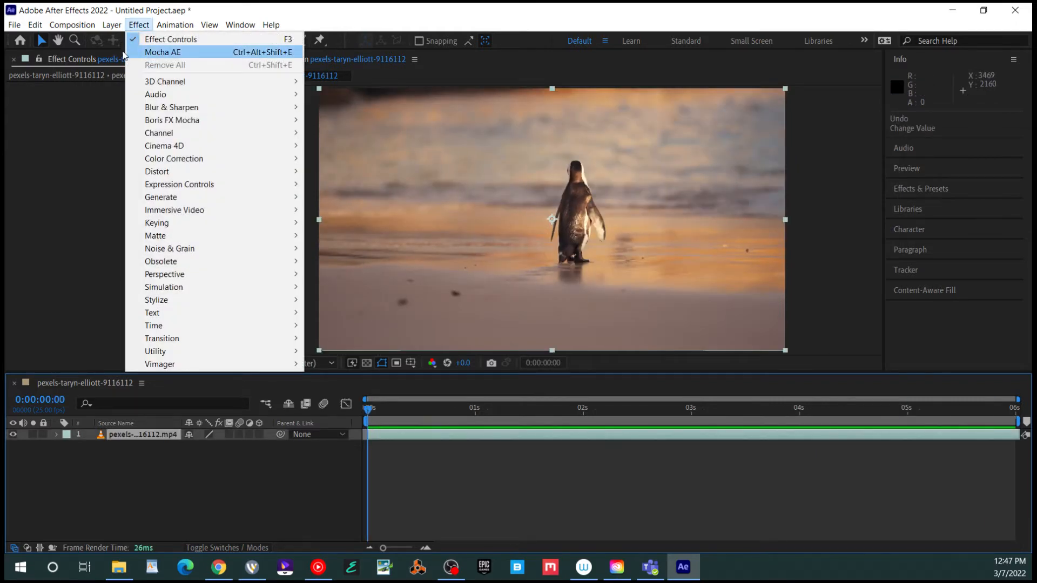
pyautogui.moveTo(249, 120)
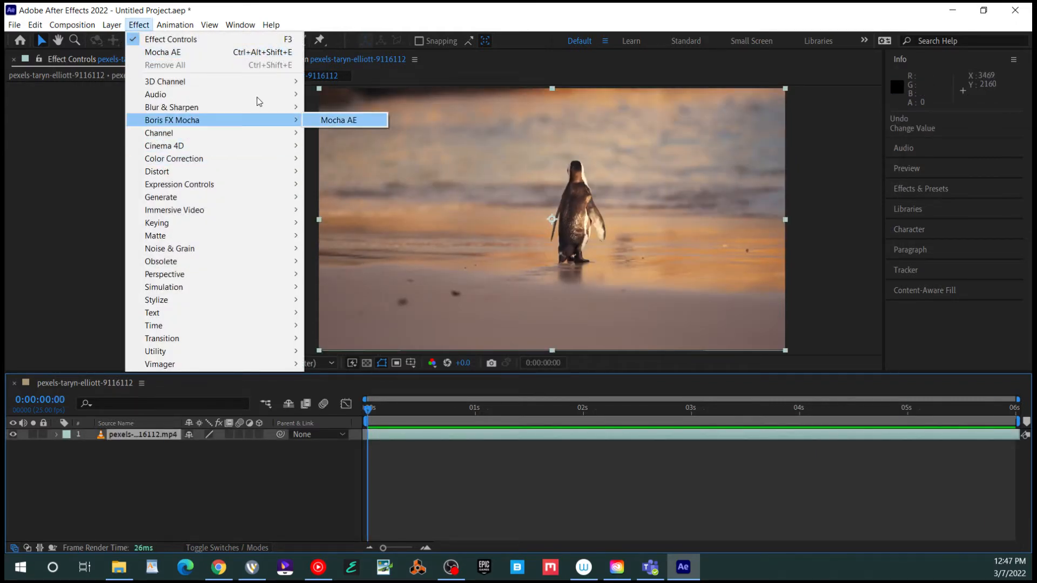
pyautogui.click(323, 119)
pyautogui.click(77, 124)
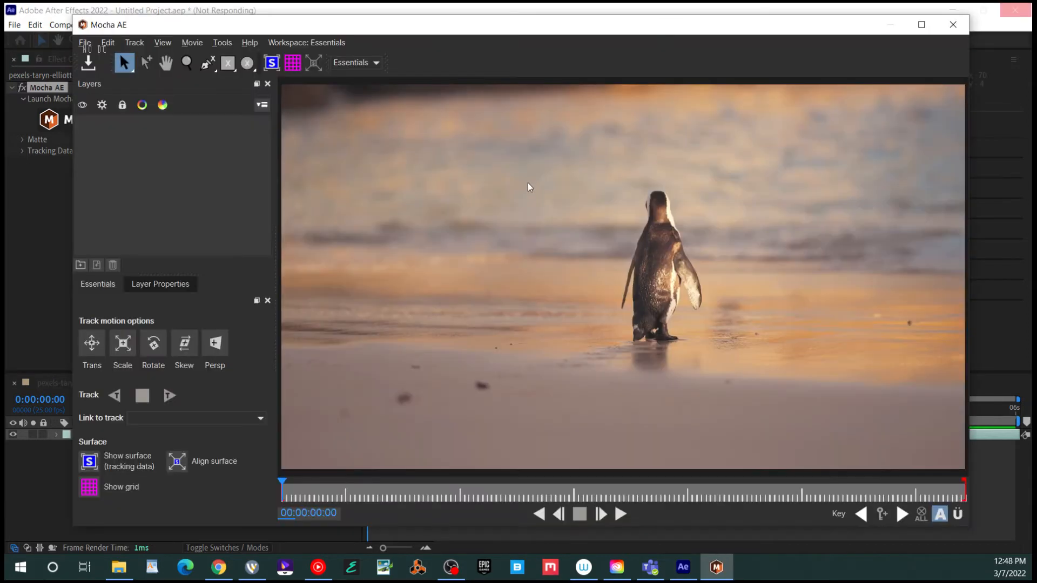
# Zoom the Mocha viewer to fit the footage
pyautogui.press('z')
pyautogui.moveTo(465, 210); pyautogui.dragTo(465, 234)
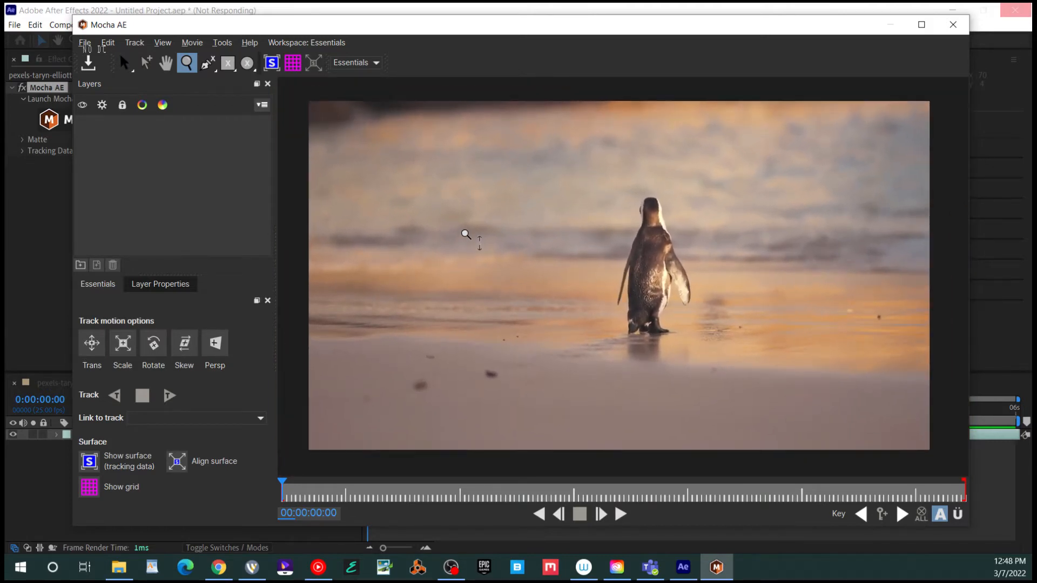
pyautogui.press('s')
# Draw a four-point X-Spline shape on the sand right of the penguin and adjust its corners
pyautogui.click(207, 62)
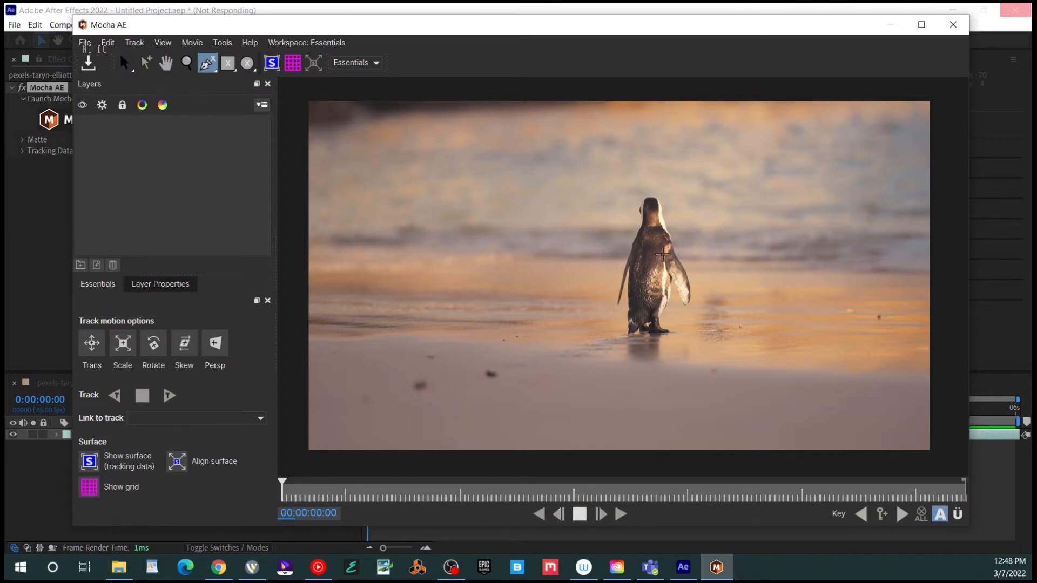
pyautogui.click(841, 307)
pyautogui.click(829, 330)
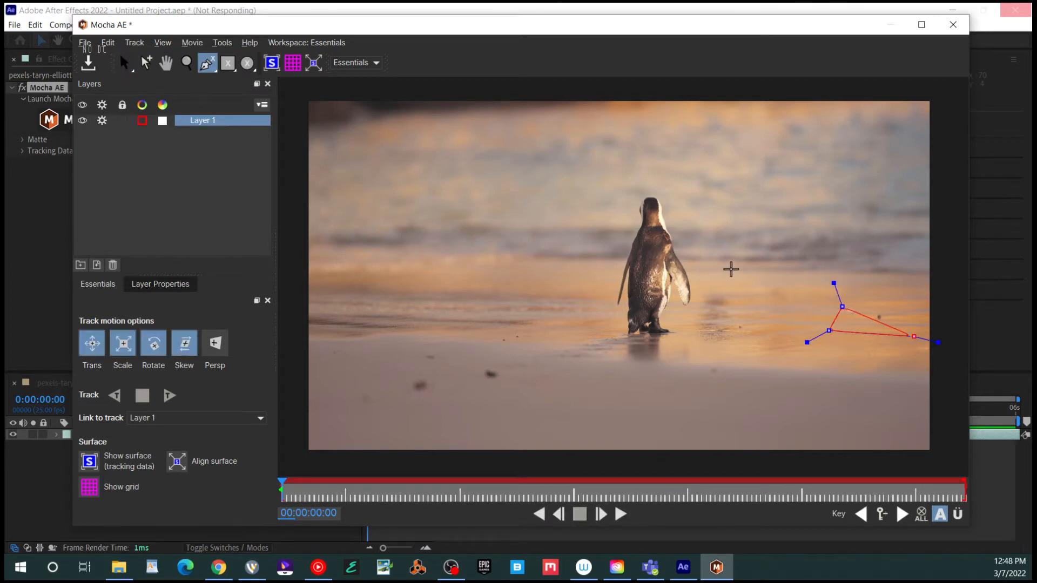
pyautogui.click(917, 307)
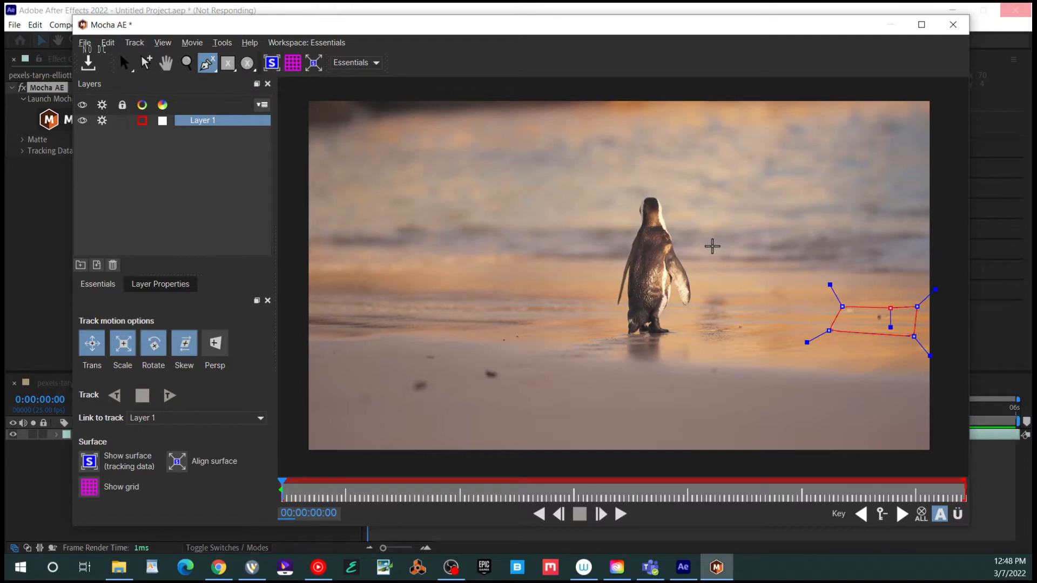
pyautogui.rightClick(889, 307)
pyautogui.moveTo(829, 330); pyautogui.dragTo(856, 328)
pyautogui.moveTo(917, 307); pyautogui.dragTo(920, 332)
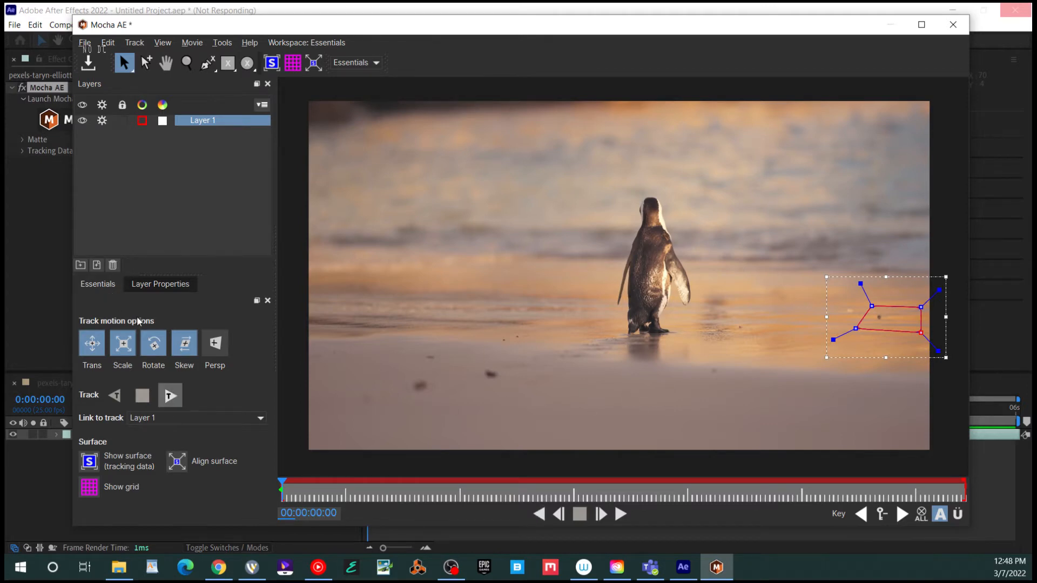
# Track Layer 1 forward to about five seconds, dismiss the incomplete-track warning, and review frames
pyautogui.click(170, 396)
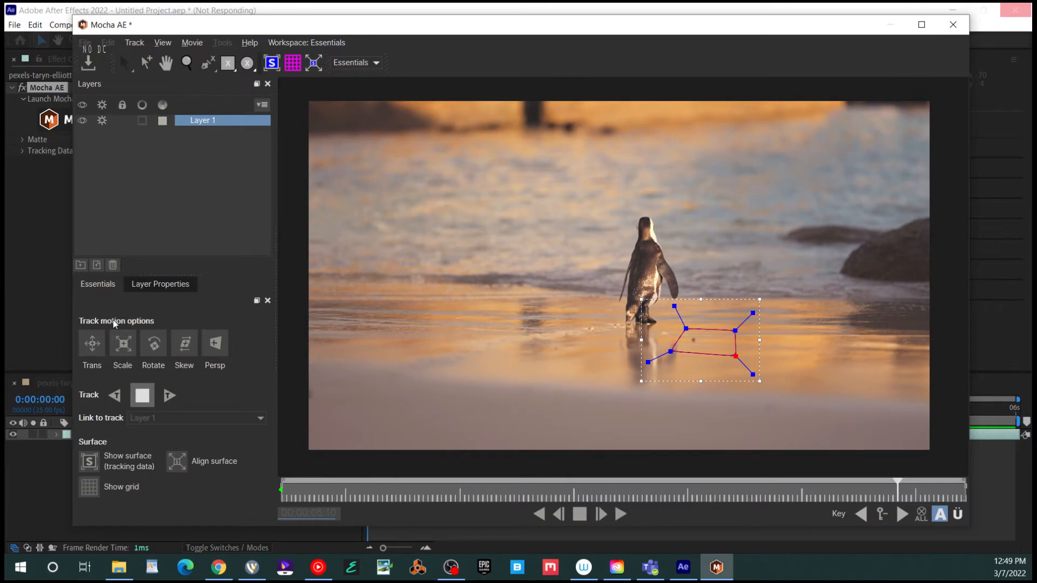
pyautogui.press('Escape')
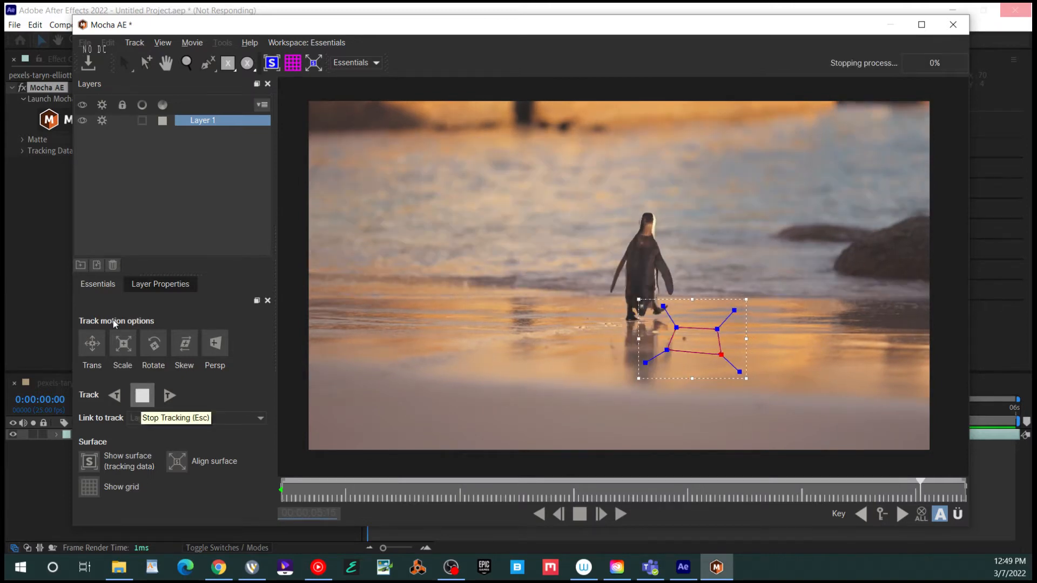
pyautogui.click(521, 296)
pyautogui.moveTo(711, 391)
pyautogui.mouseDown()
pyautogui.moveTo(285, 385)
pyautogui.moveTo(714, 394)
pyautogui.mouseUp()
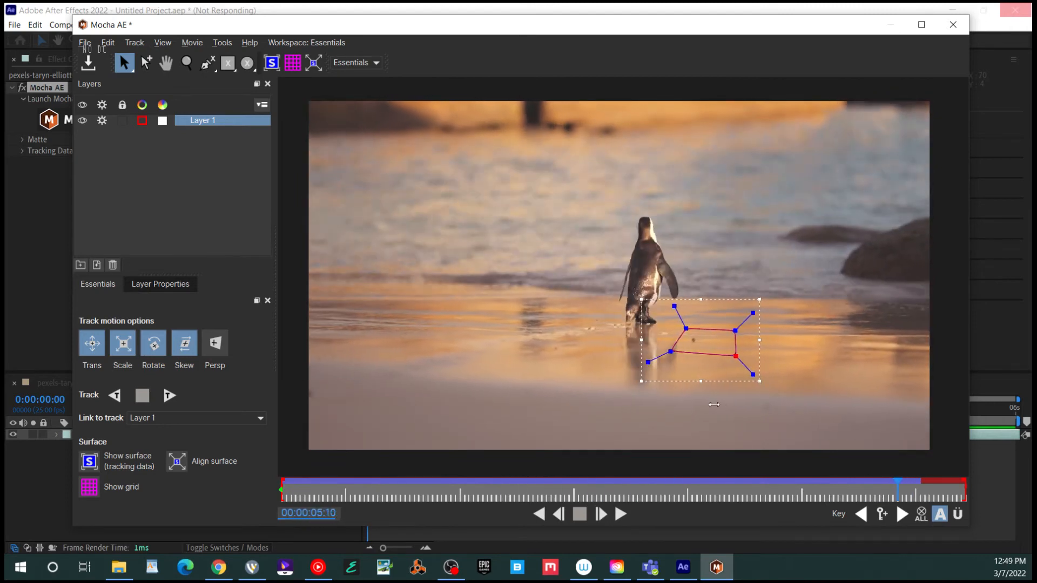
# Lock the tracked Layer 1, review the track earlier in the clip, and close Mocha
pyautogui.moveTo(709, 405); pyautogui.dragTo(690, 410)
pyautogui.rightClick(155, 103)
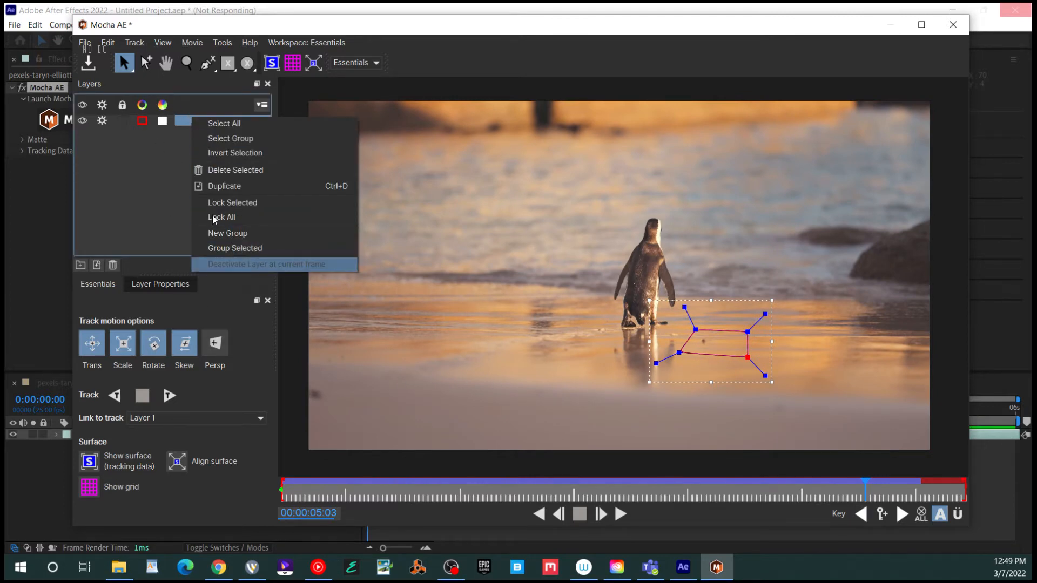
pyautogui.click(214, 217)
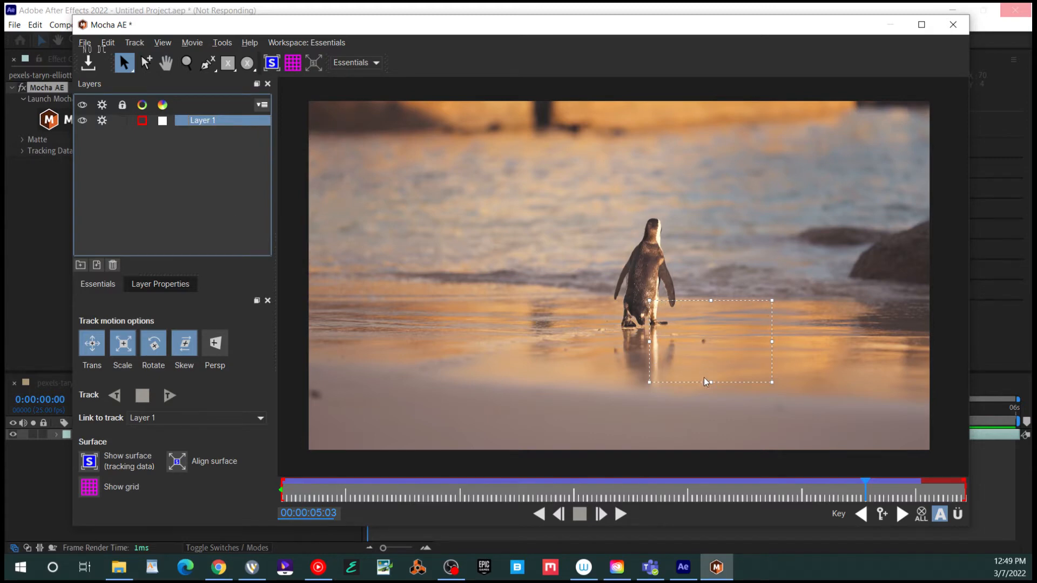
pyautogui.moveTo(691, 391)
pyautogui.mouseDown()
pyautogui.moveTo(370, 396)
pyautogui.moveTo(657, 405)
pyautogui.moveTo(638, 405)
pyautogui.mouseUp()
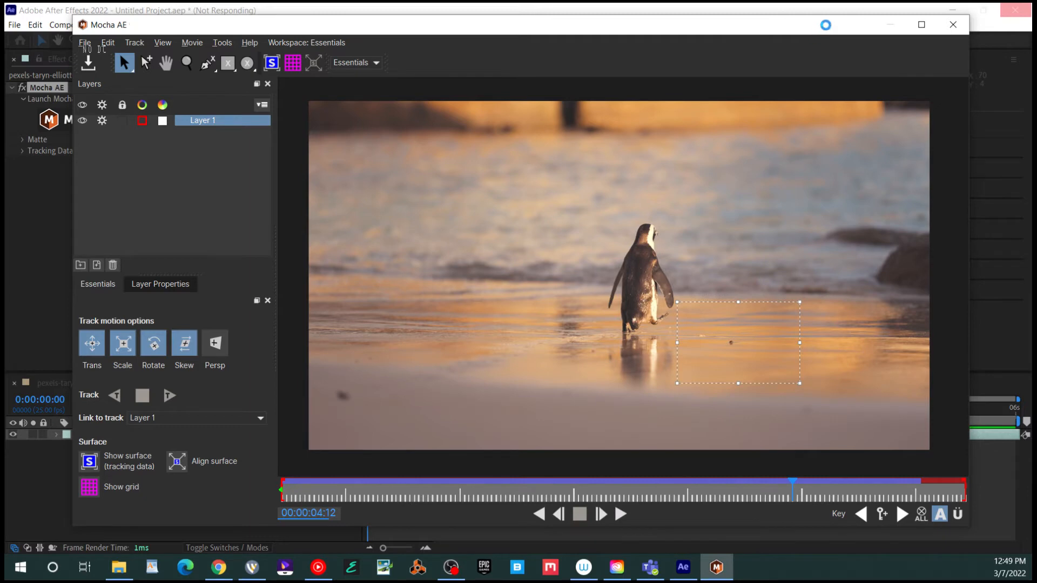
pyautogui.click(953, 24)
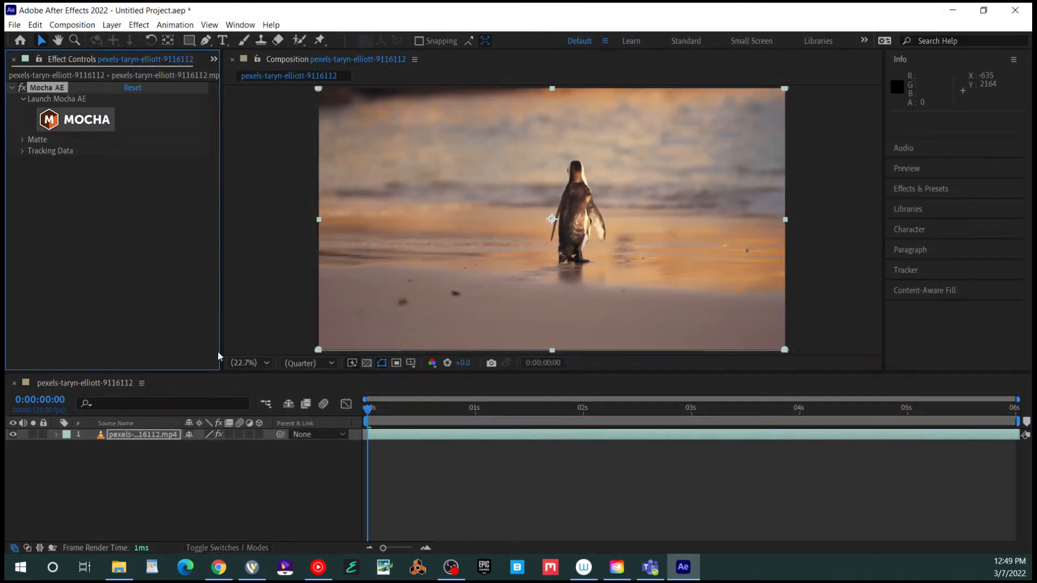
# Place Deep Red Solid 1 from the Project panel above the penguin video layer
pyautogui.click(214, 59)
pyautogui.click(238, 75)
pyautogui.click(10, 205)
pyautogui.moveTo(36, 218)
pyautogui.mouseDown()
pyautogui.moveTo(61, 372)
pyautogui.moveTo(96, 432)
pyautogui.mouseUp()
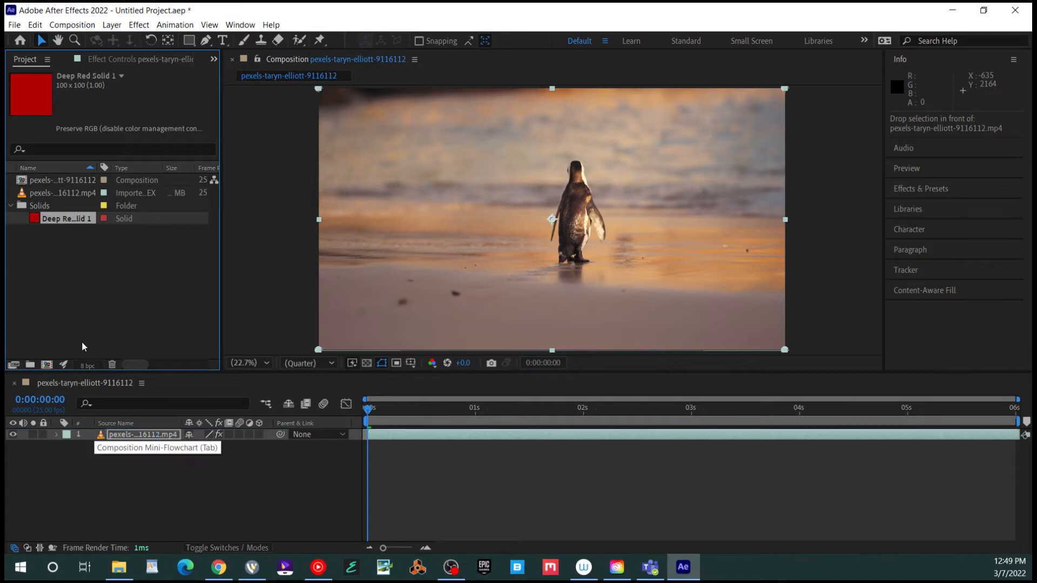
# Scale the red solid to 403%, move it right of the penguin, and show the video's Mocha AE settings
pyautogui.press('s')
pyautogui.moveTo(207, 446); pyautogui.dragTo(370, 446)
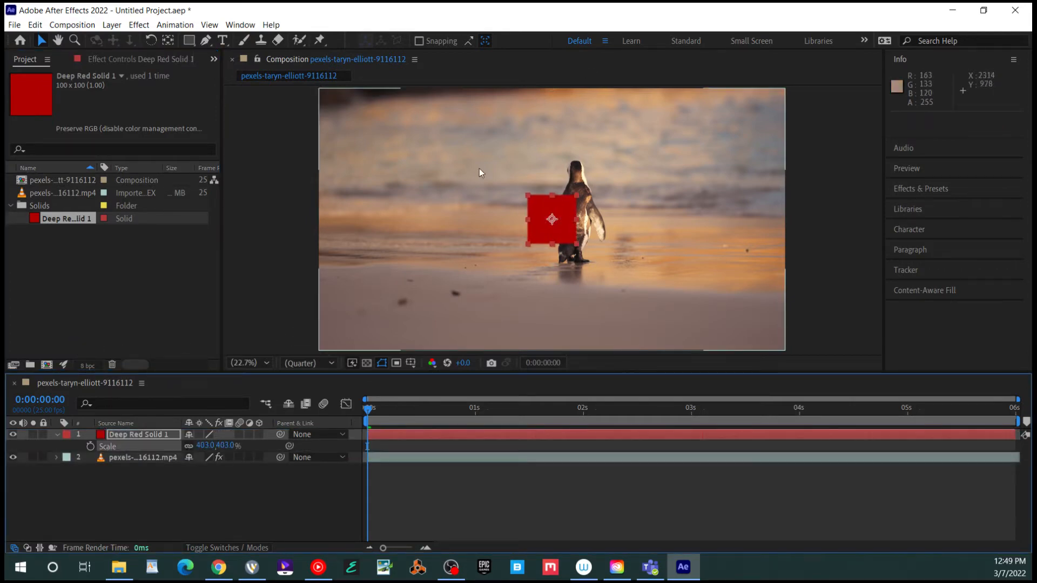
pyautogui.moveTo(446, 188); pyautogui.dragTo(580, 189)
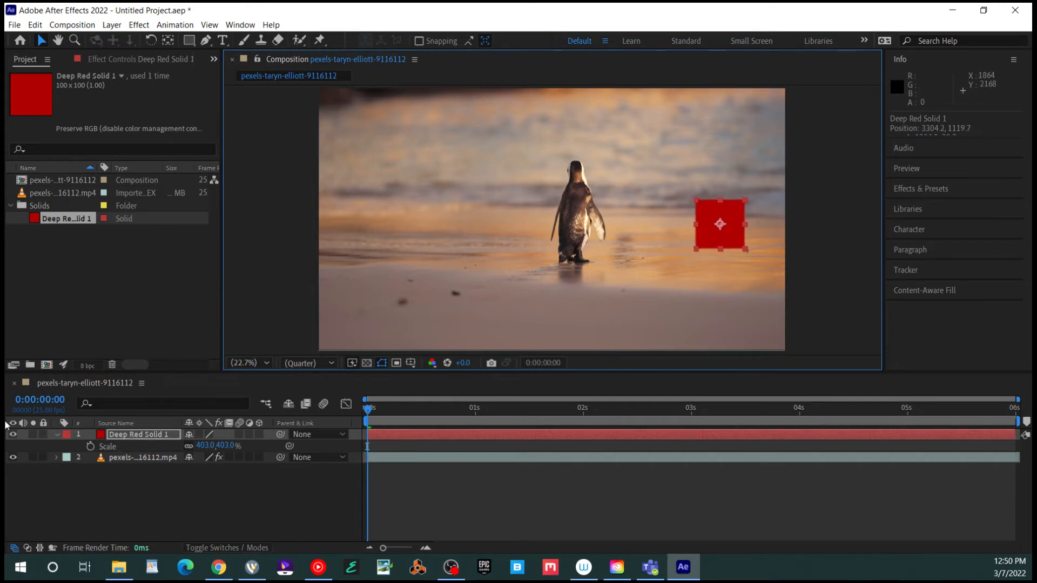
pyautogui.click(142, 457)
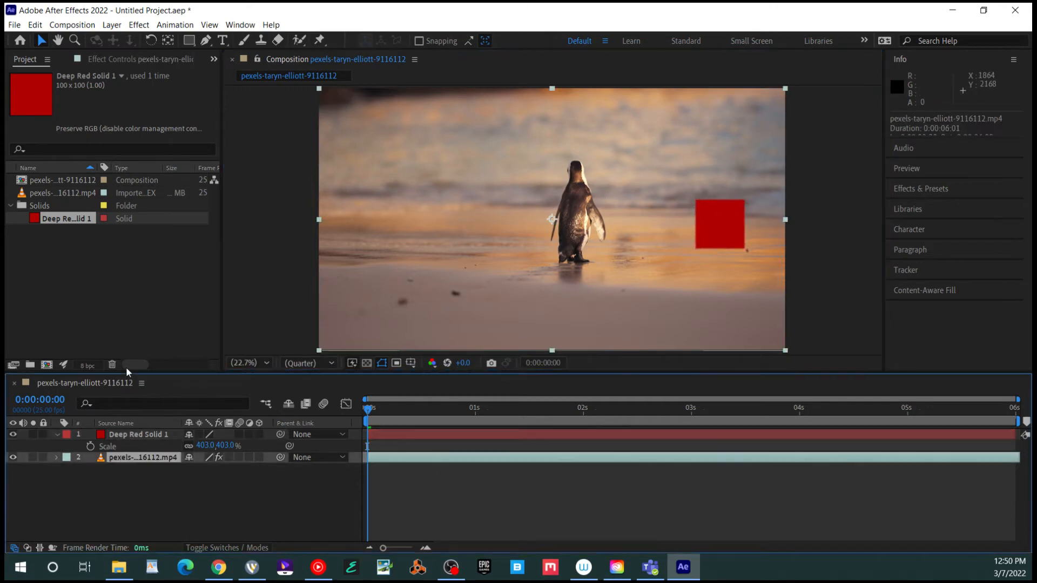
pyautogui.click(123, 57)
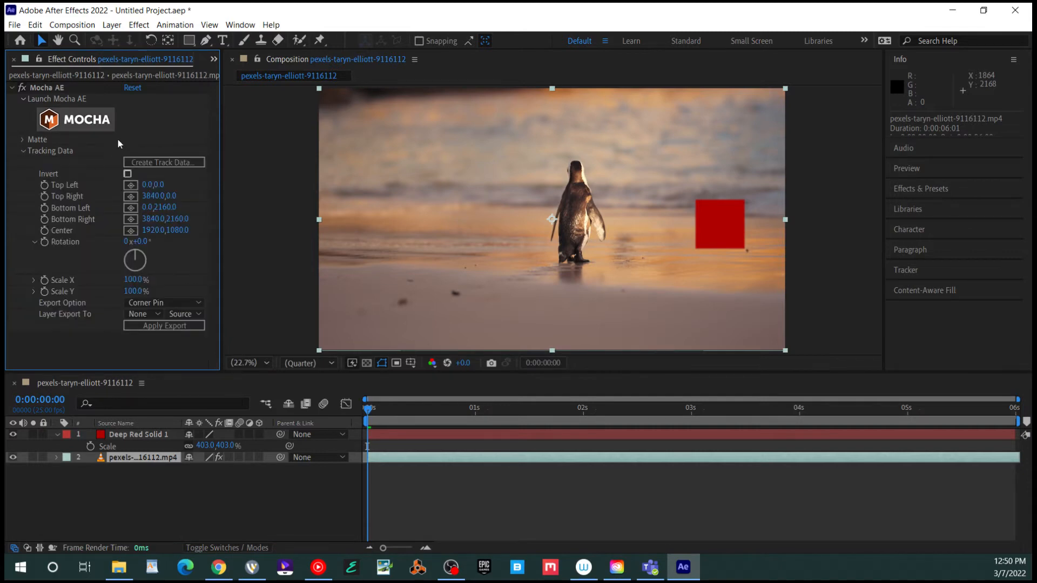
# Set the Mocha export to Transform, create track data, and target Deep Red Solid 1
pyautogui.click(162, 303)
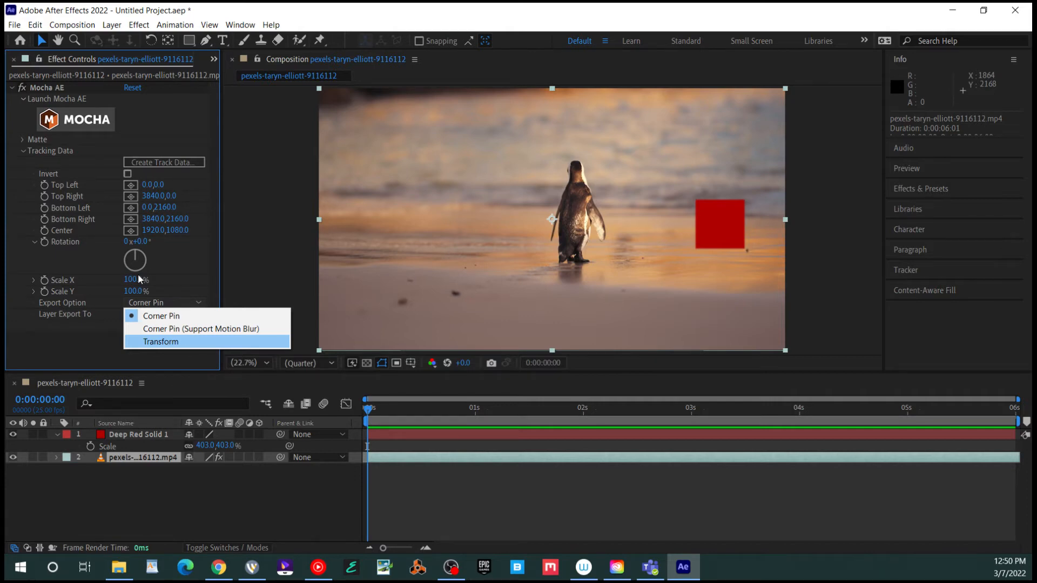
pyautogui.press('Return')
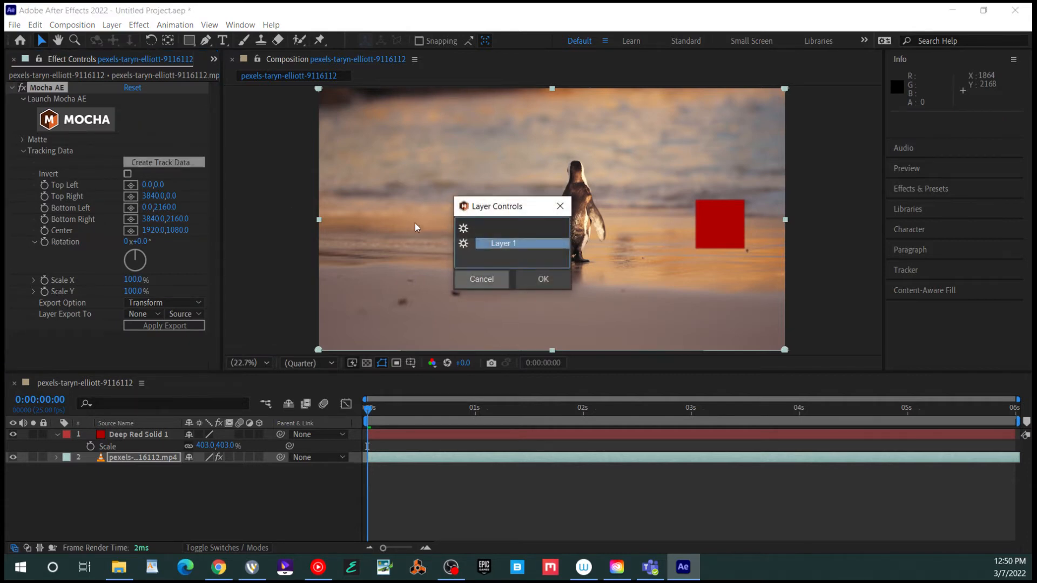
pyautogui.click(545, 278)
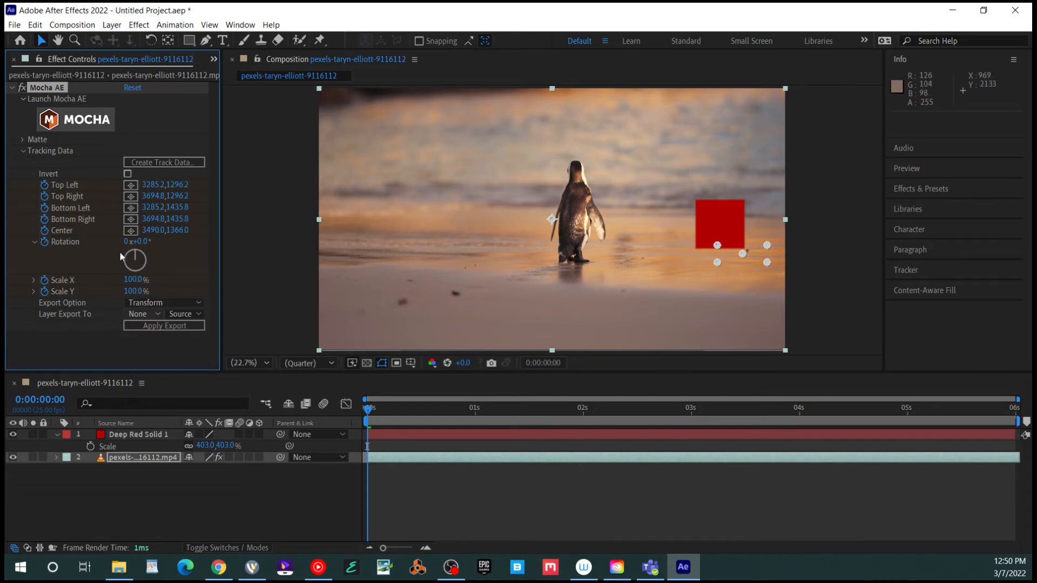
pyautogui.click(143, 313)
pyautogui.click(162, 344)
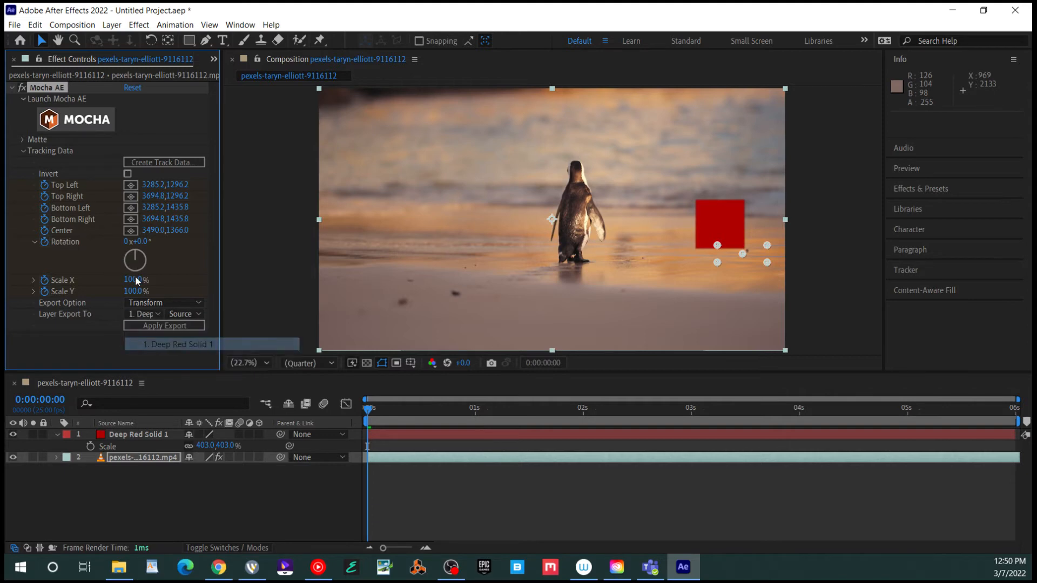
# Apply the export to the red solid and preview it following the track
pyautogui.press('space')
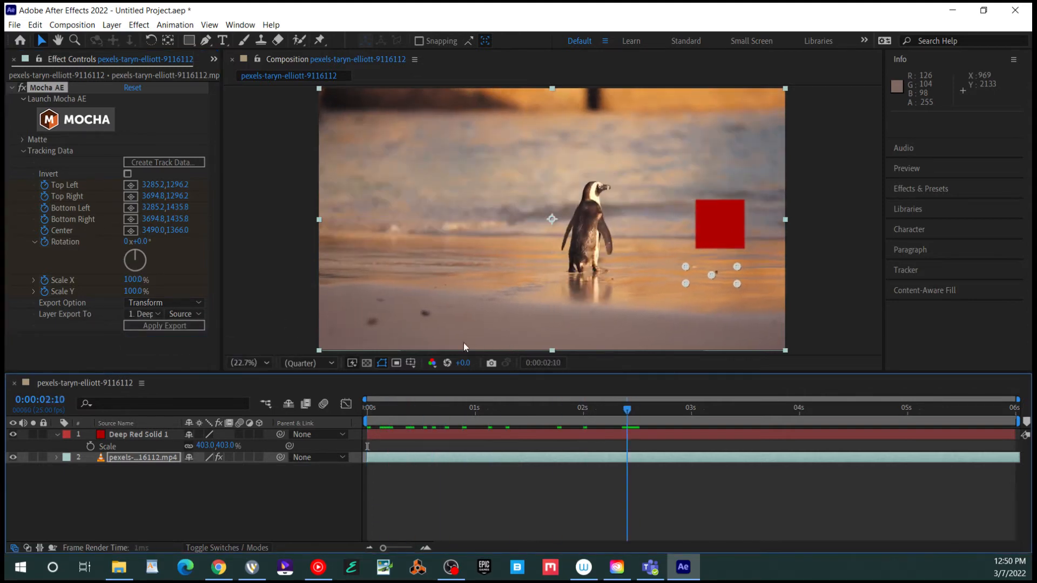
pyautogui.press('space')
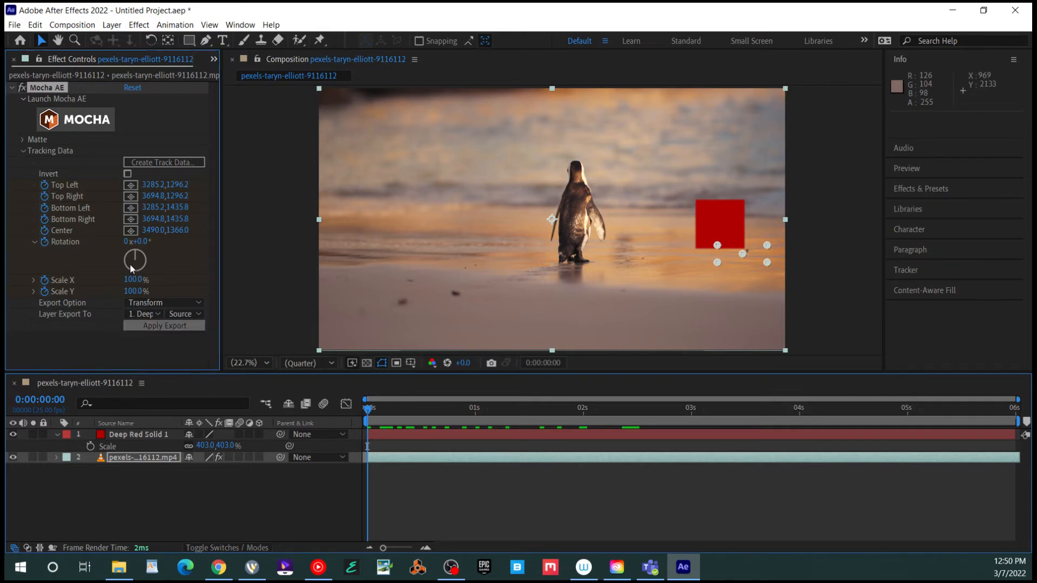
pyautogui.click(162, 326)
pyautogui.press('space')
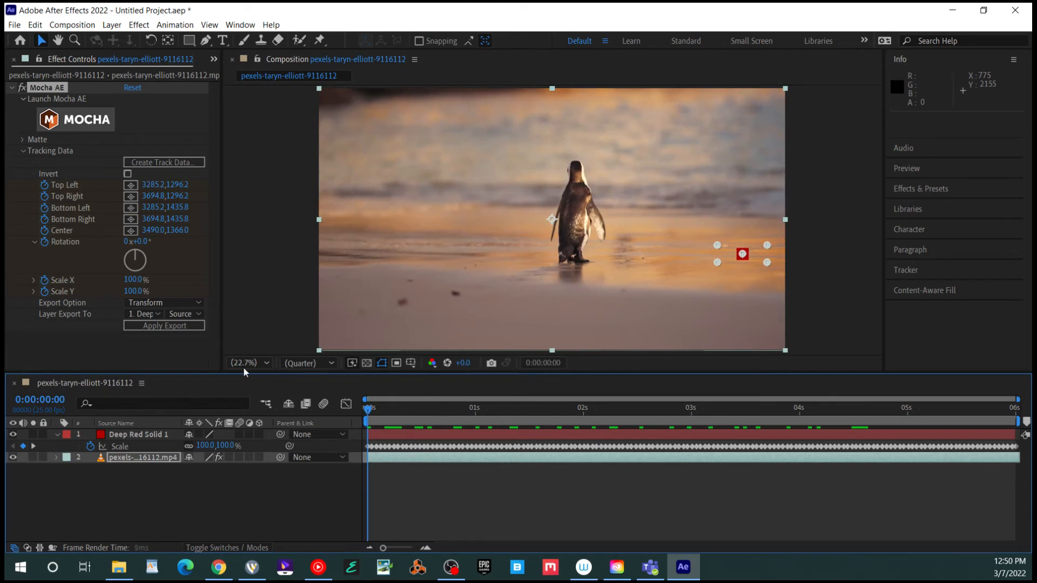
pyautogui.press('space')
pyautogui.click(141, 435)
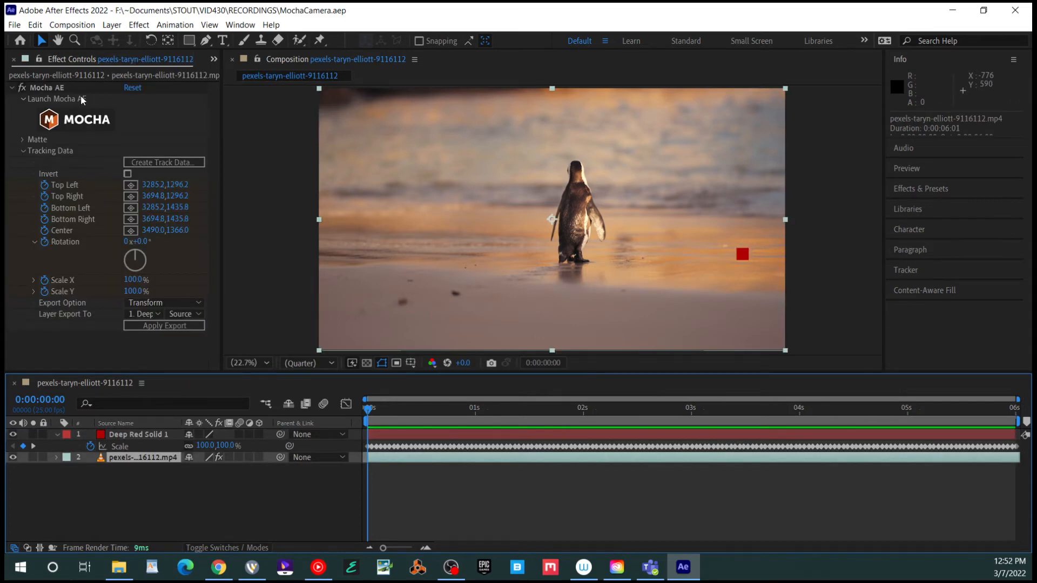
# Refit the Layer 2 spline around the penguin in Mocha AE, then close and save
pyautogui.click(80, 95)
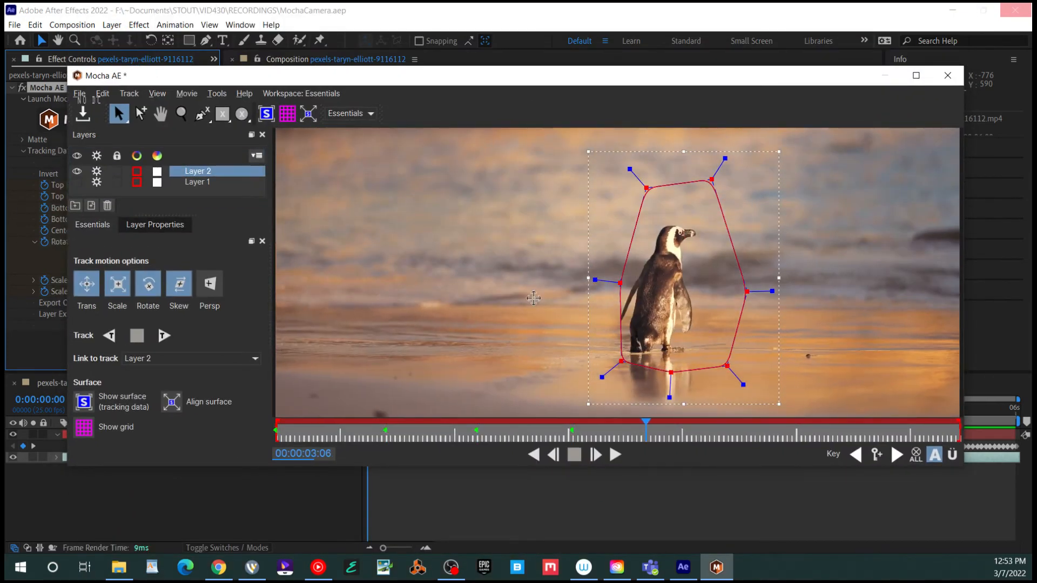
pyautogui.moveTo(743, 389); pyautogui.dragTo(728, 366)
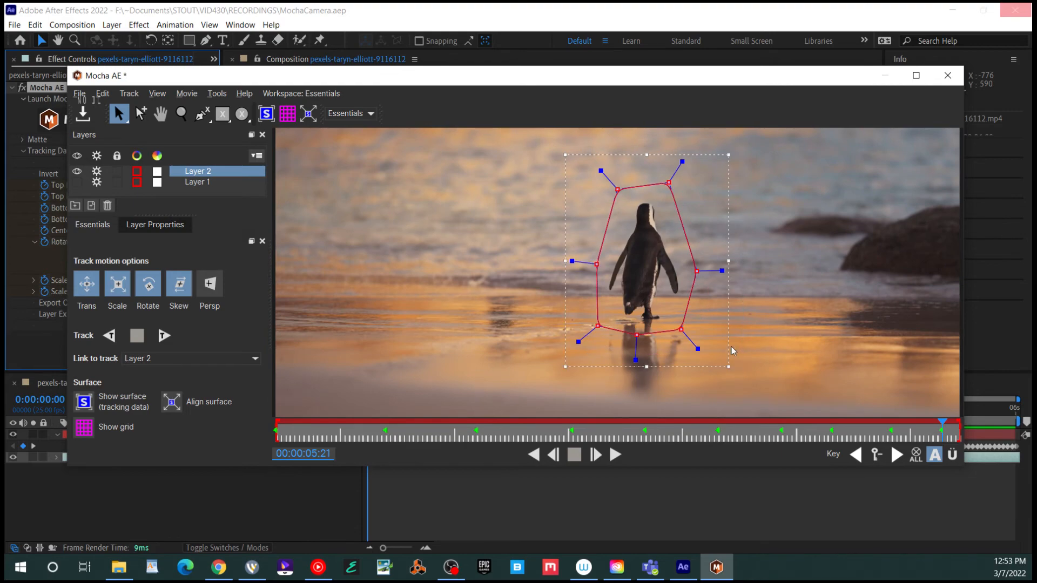
pyautogui.press('Left')
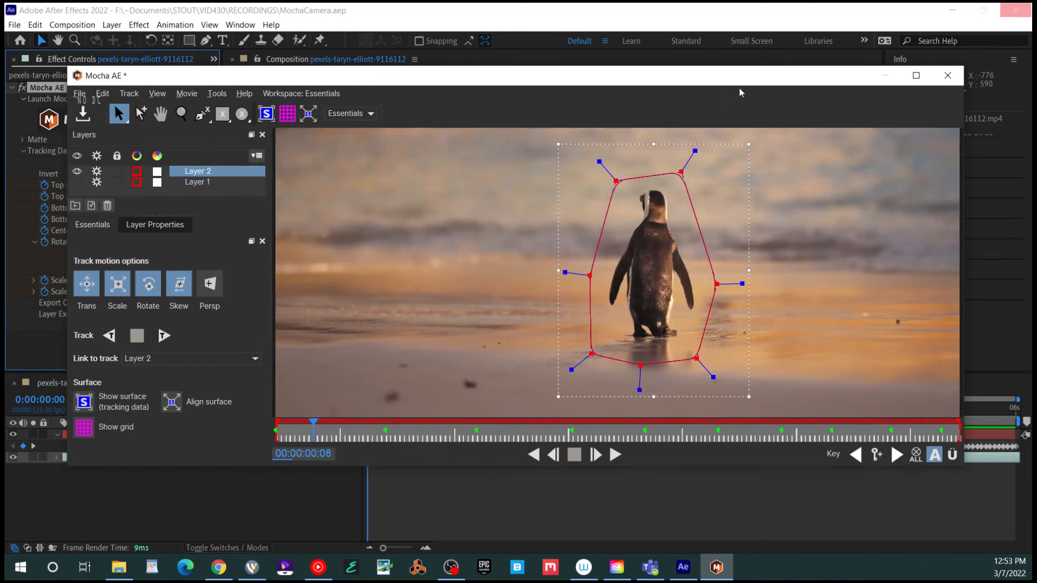
pyautogui.click(947, 75)
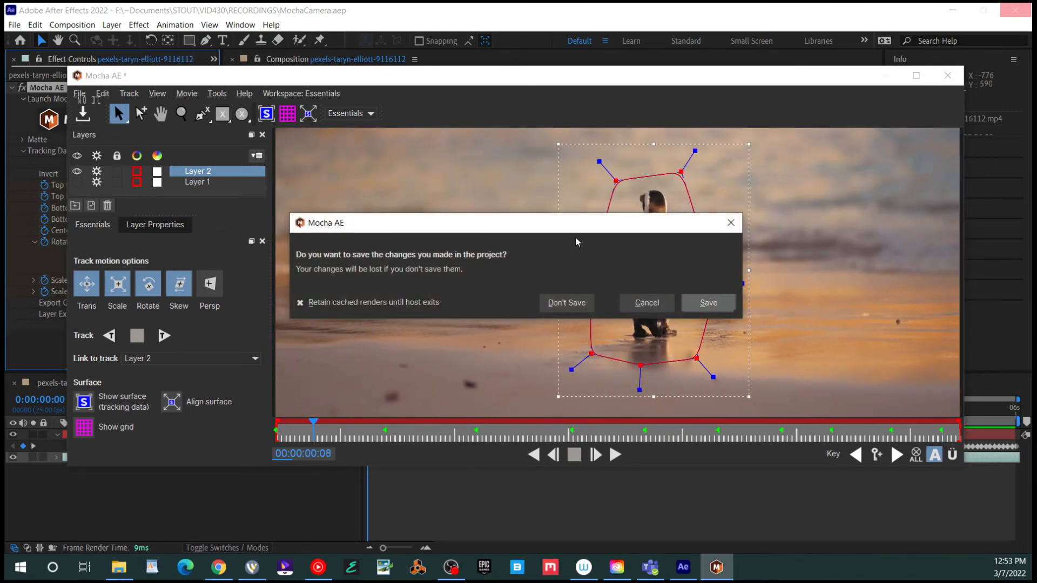
pyautogui.click(708, 303)
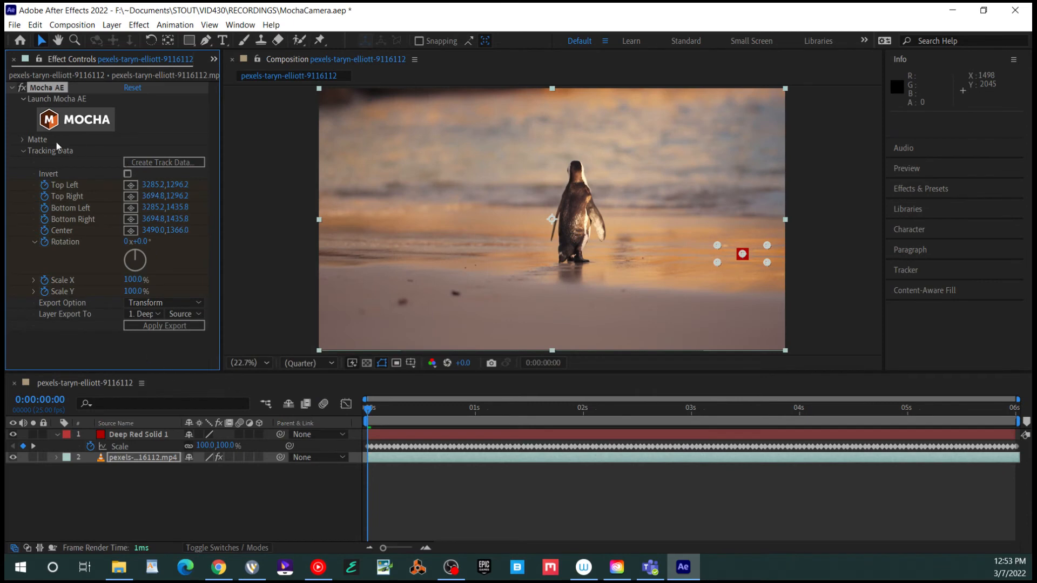
# Expand Matte to mask the penguin, preview the result, and hide Deep Red Solid 1
pyautogui.click(22, 139)
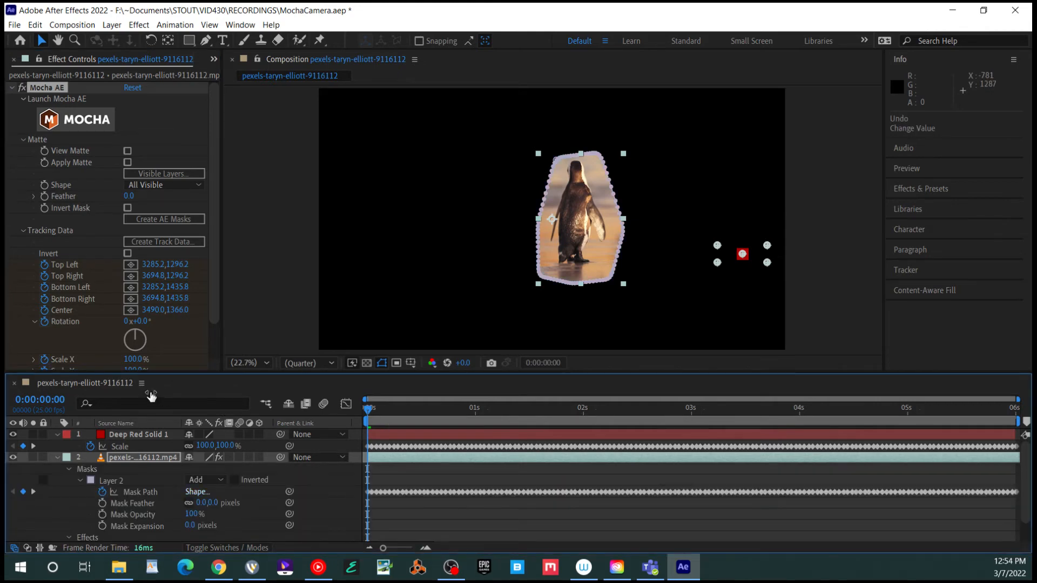
pyautogui.click(151, 395)
pyautogui.press('space')
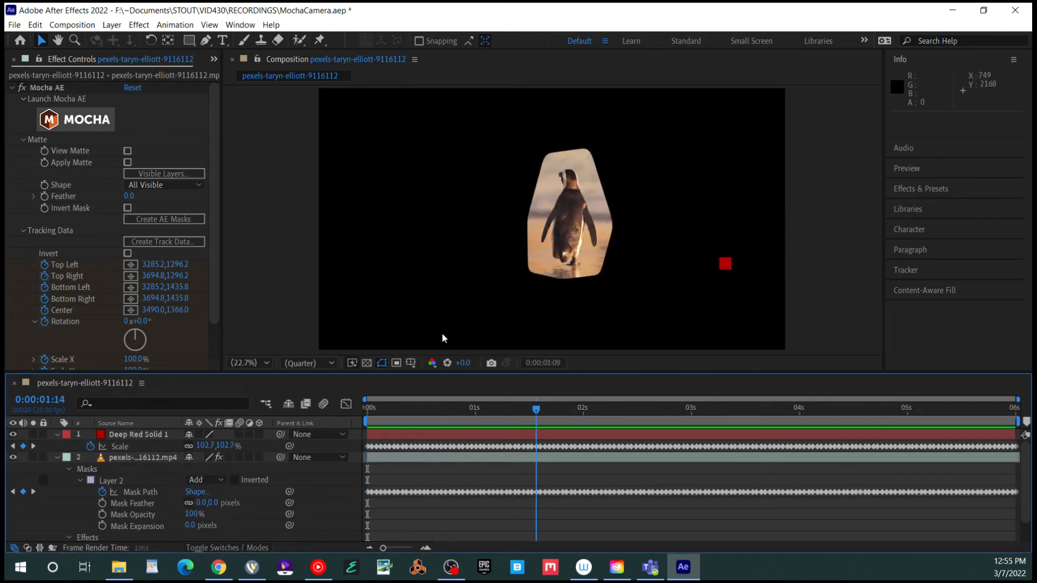
pyautogui.press('space')
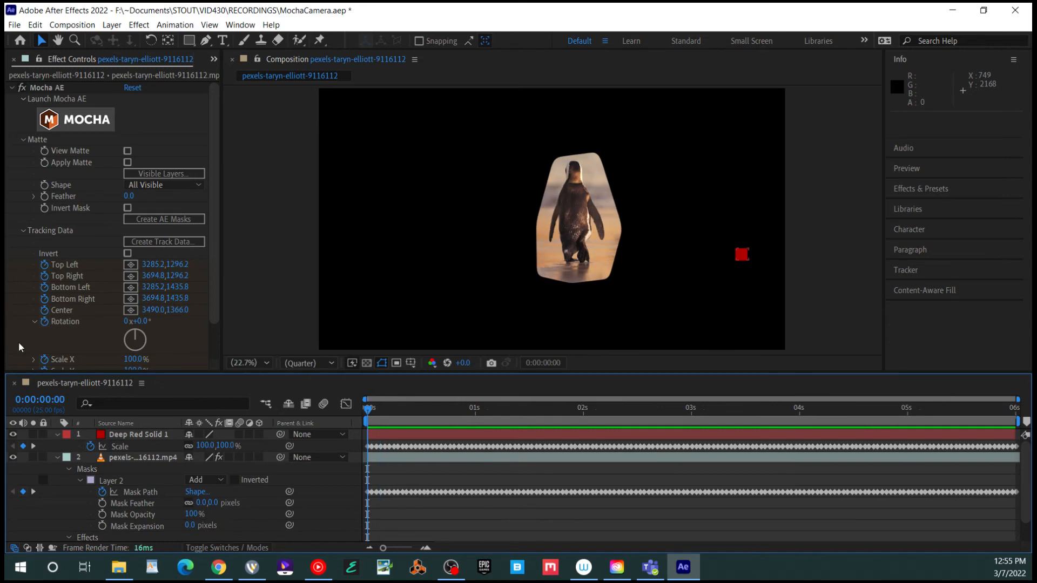
pyautogui.click(13, 434)
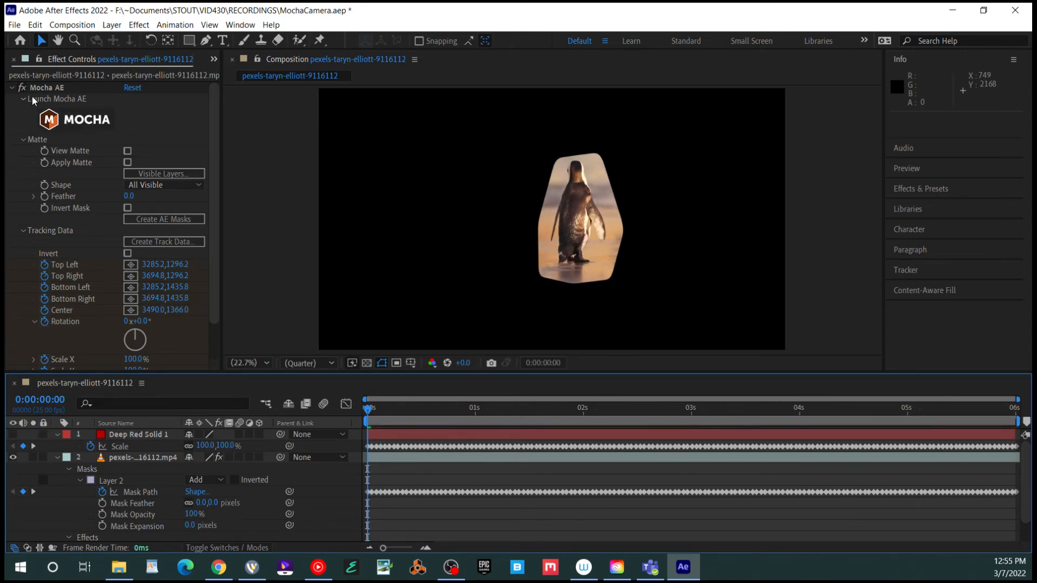
# Import arctic.jpg, add it to the comp scaled to 646%, and send it below the penguin video
pyautogui.click(214, 59)
pyautogui.click(250, 75)
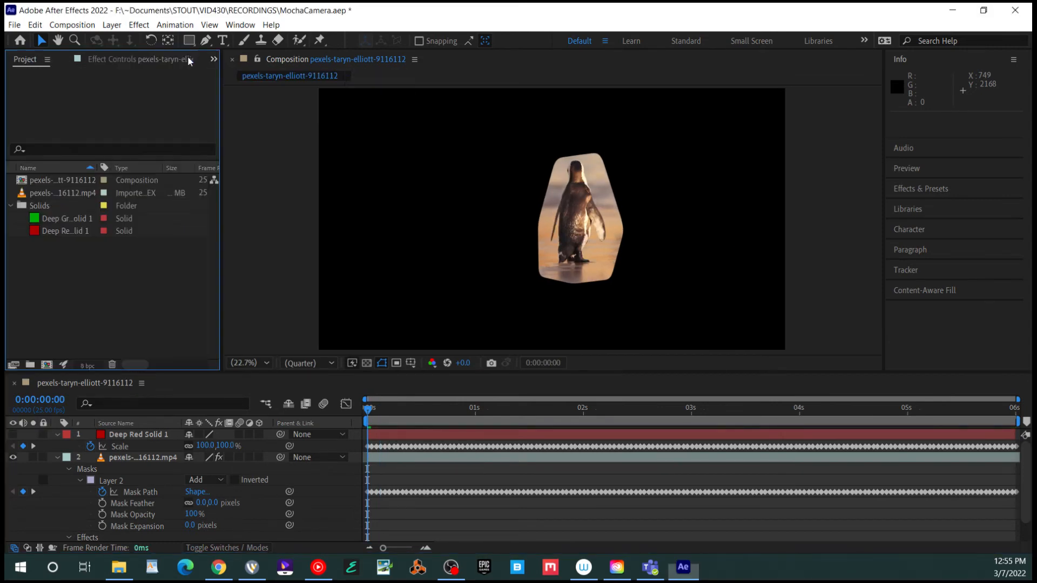
pyautogui.doubleClick(89, 260)
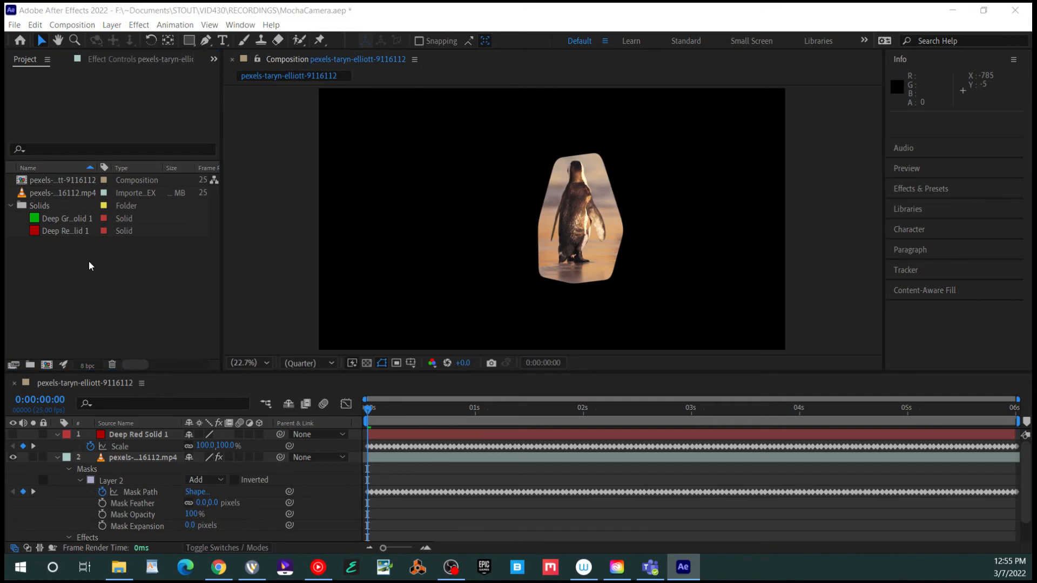
pyautogui.moveTo(46, 180); pyautogui.dragTo(122, 349)
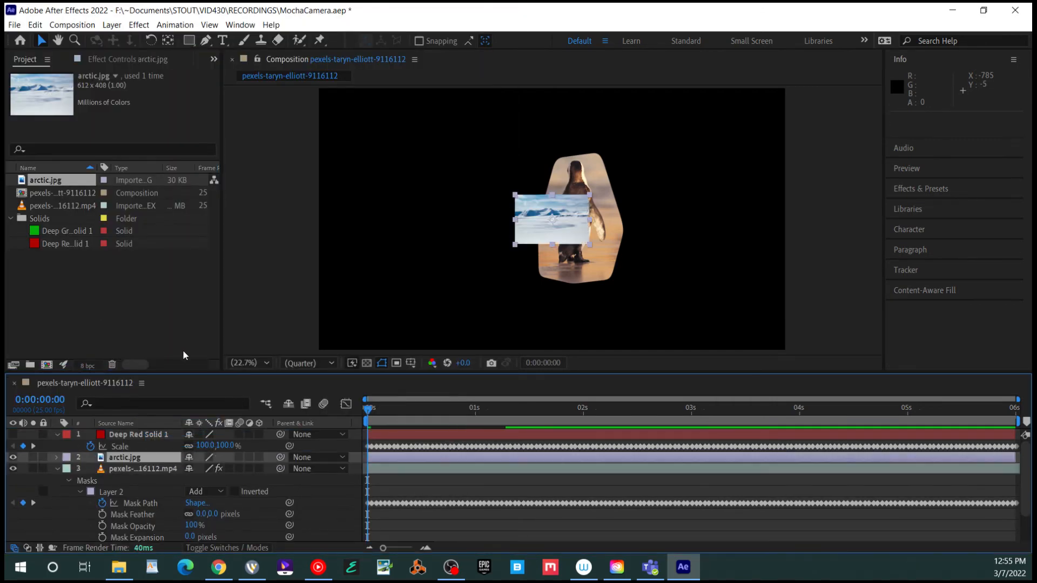
pyautogui.moveTo(205, 468); pyautogui.dragTo(202, 354)
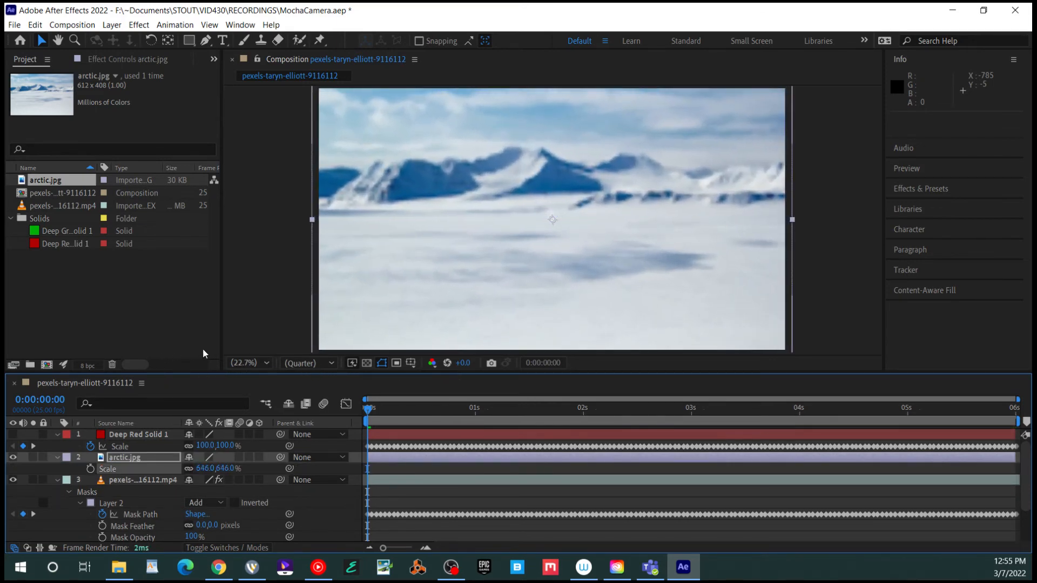
pyautogui.hotkey('ctrl', 'shift', '[')
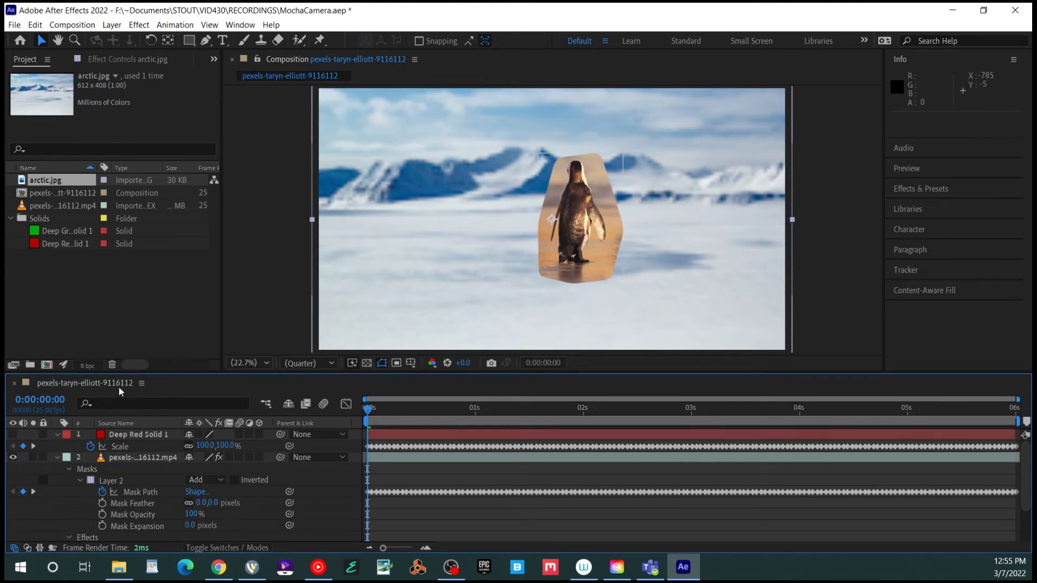
# Scale the arctic.jpg background up to 711% and shift it up and slightly right
pyautogui.scroll(-4, 349, 199)
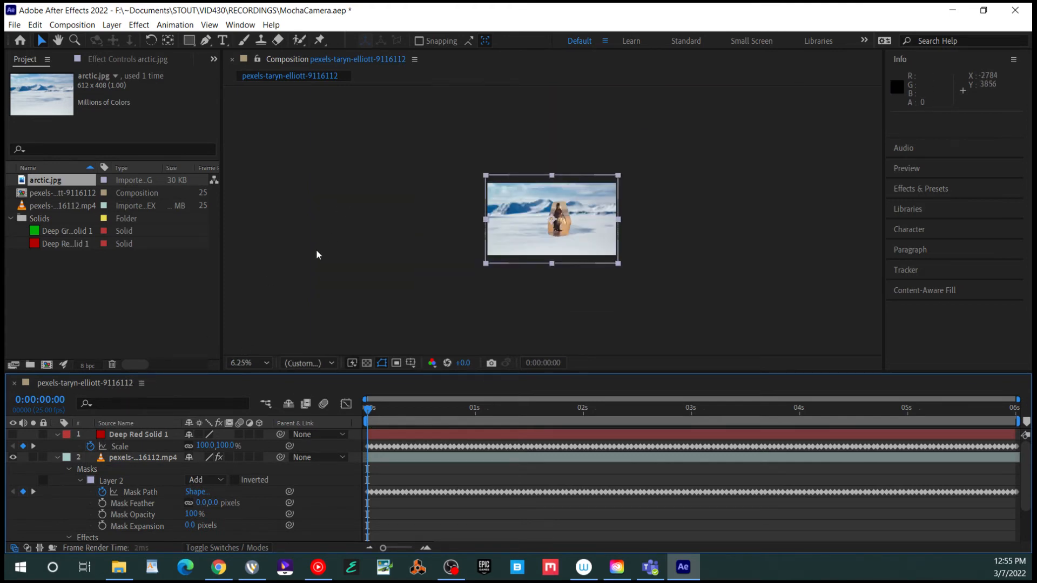
pyautogui.scroll(2, 390, 206)
pyautogui.scroll(-1, 389, 206)
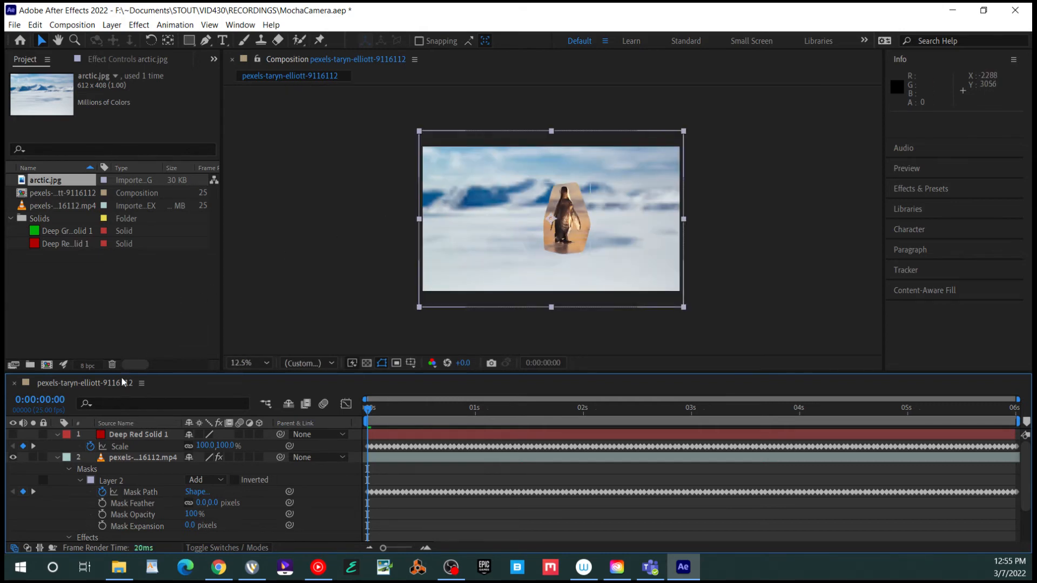
pyautogui.scroll(-2, 121, 393)
pyautogui.scroll(1, 131, 423)
pyautogui.scroll(-1, 147, 429)
pyautogui.moveTo(166, 429); pyautogui.dragTo(193, 429)
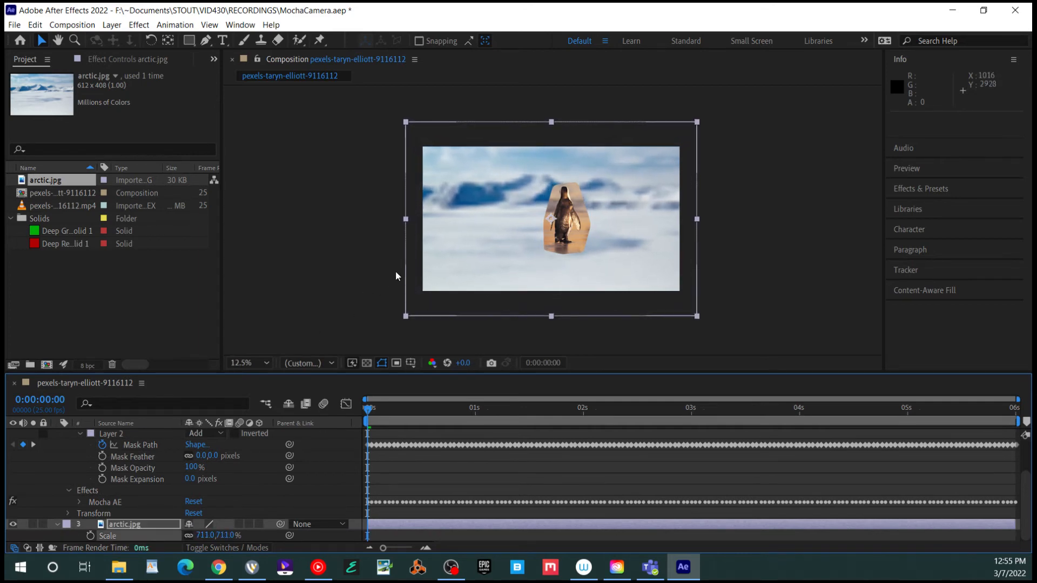
pyautogui.moveTo(378, 225); pyautogui.dragTo(384, 210)
# From the first frame, parent arctic.jpg to the Deep Red Solid 1 layer
pyautogui.moveTo(434, 408); pyautogui.dragTo(309, 421)
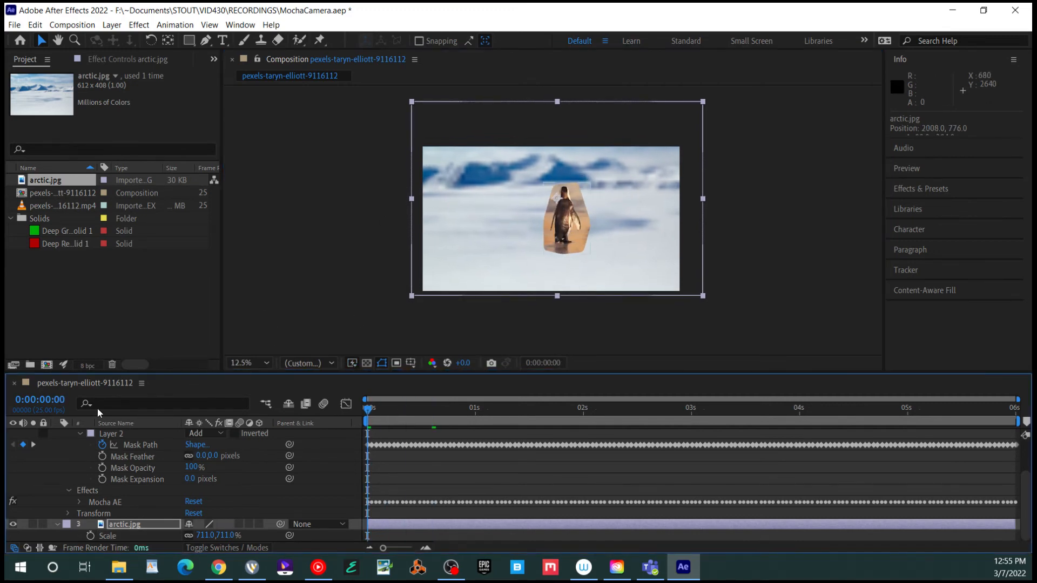
pyautogui.scroll(2, 202, 476)
pyautogui.scroll(-2, 232, 497)
pyautogui.press('`')
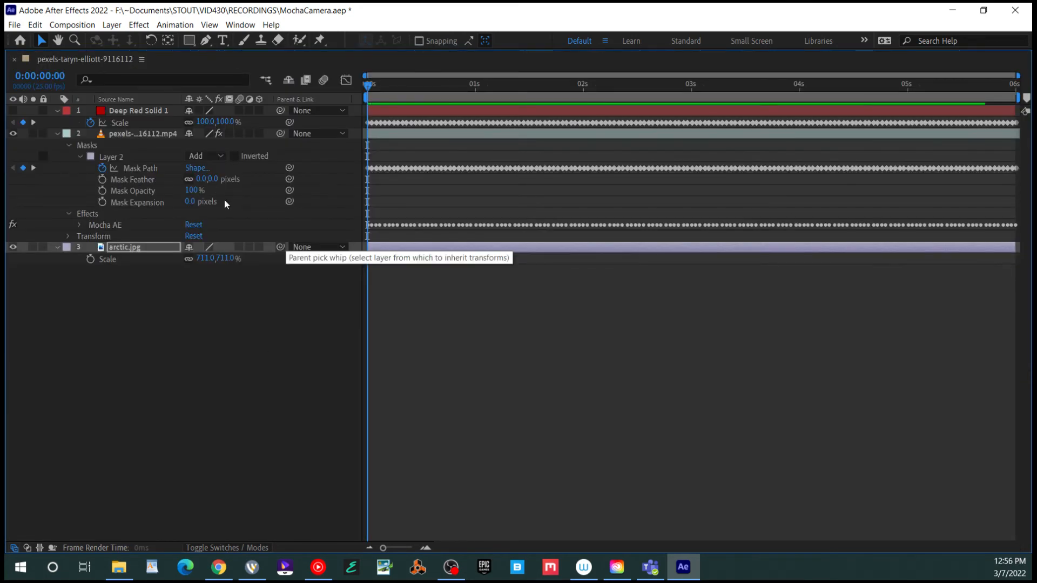
pyautogui.moveTo(280, 247); pyautogui.dragTo(154, 111)
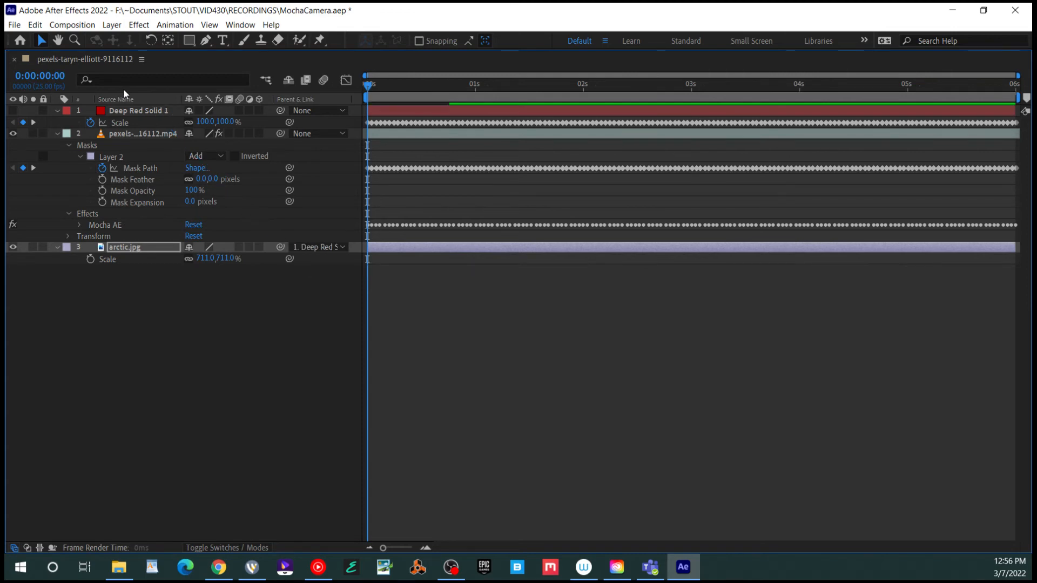
pyautogui.press('`')
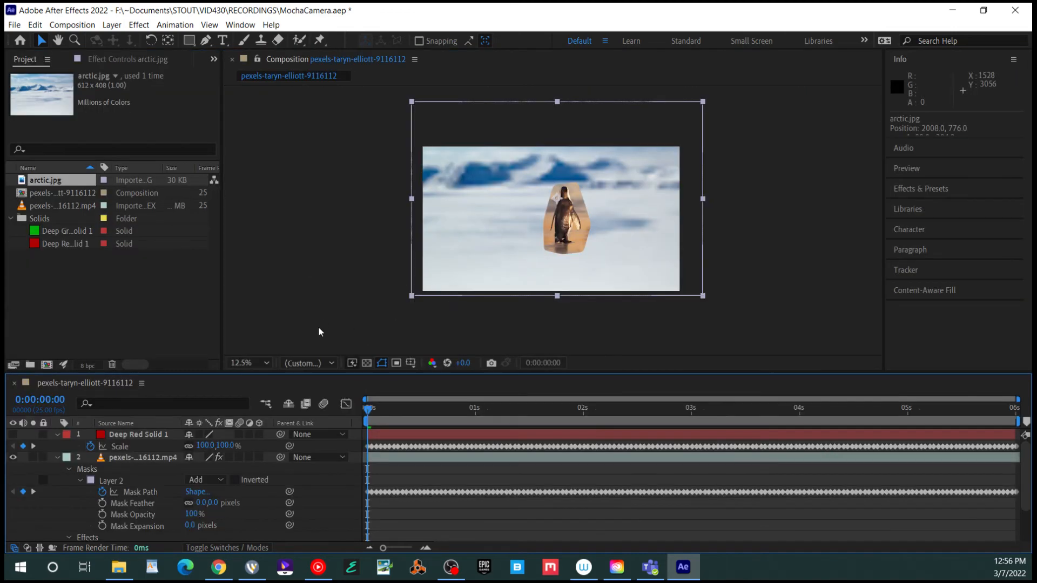
# Preview the composite with the new snowfield background
pyautogui.press('space')
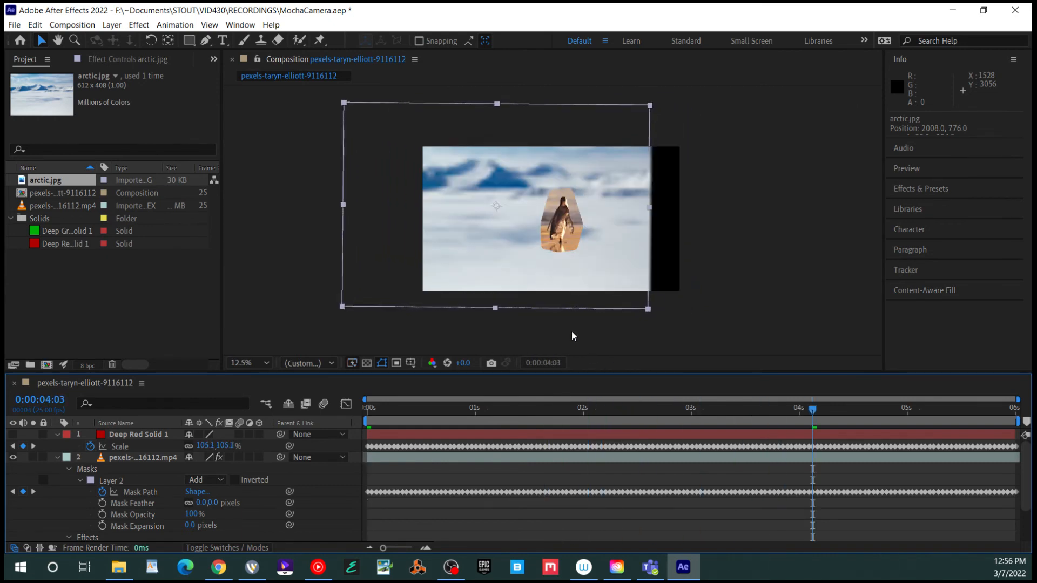
pyautogui.press('space')
pyautogui.press('space')
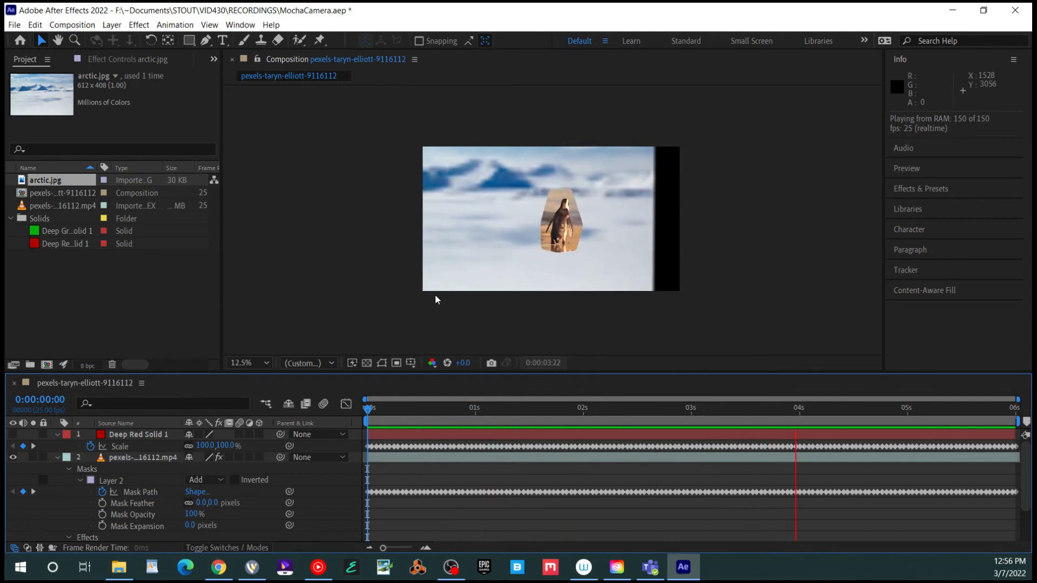
pyautogui.press('space')
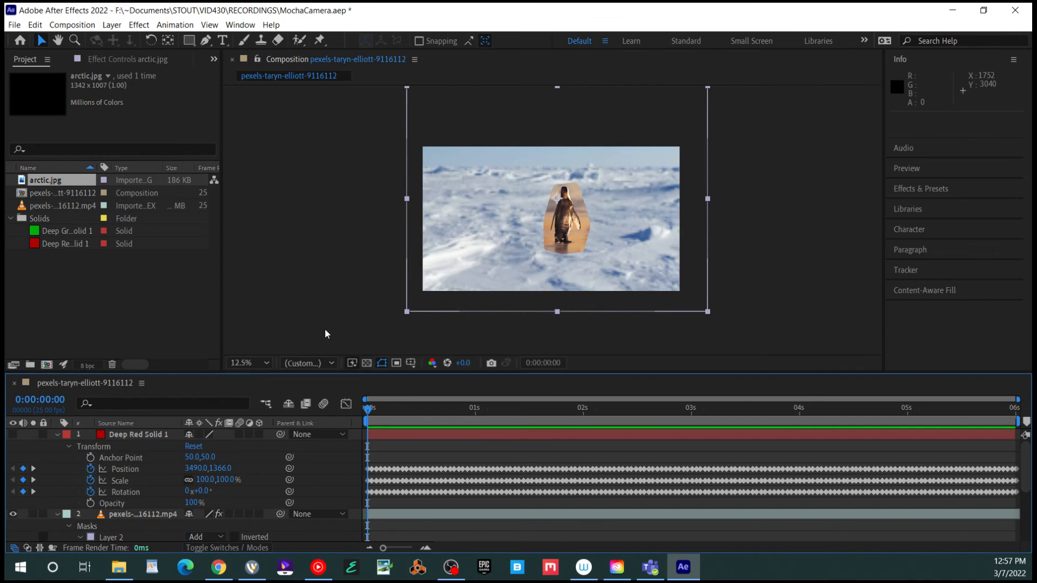
pyautogui.press('space')
# Delete Deep Red Solid 1's Scale keyframes and preview the result
pyautogui.click(242, 445)
pyautogui.click(91, 480)
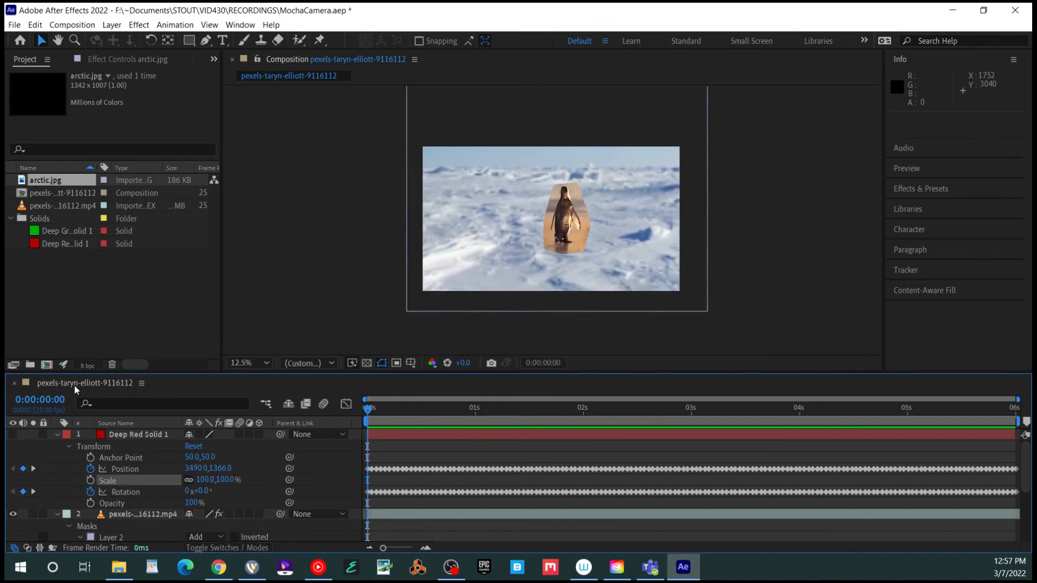
pyautogui.press('space')
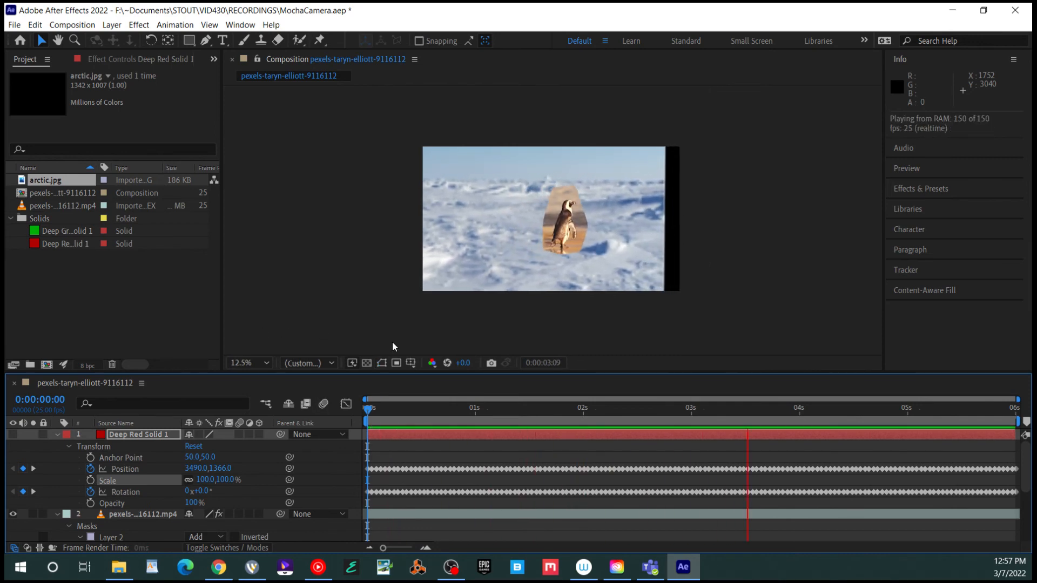
pyautogui.press('space')
pyautogui.press('space')
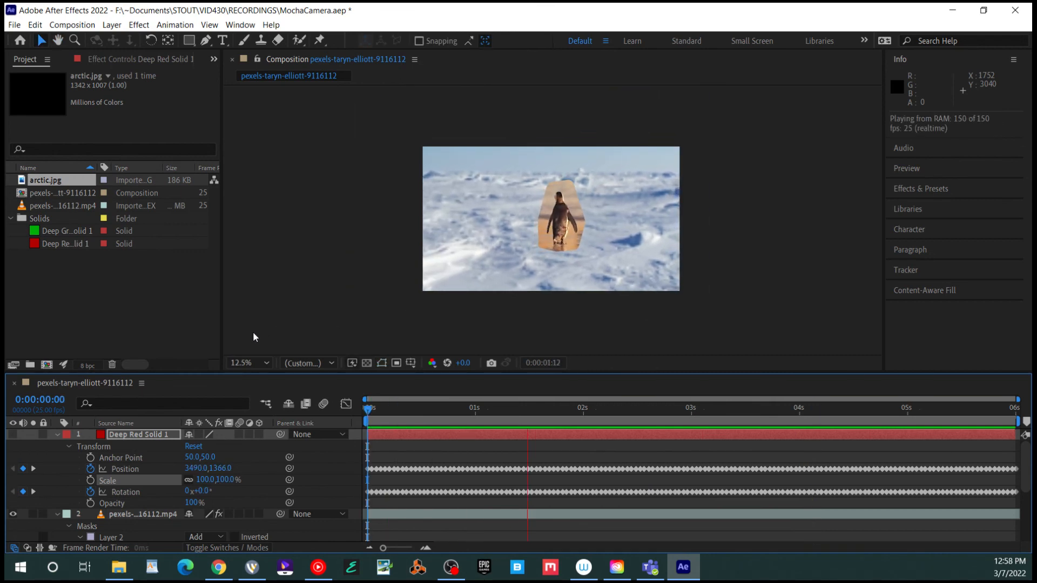
# Set the penguin layer's blend mode to Multiply, after trying Overlay
pyautogui.press('space')
pyautogui.scroll(3, 477, 229)
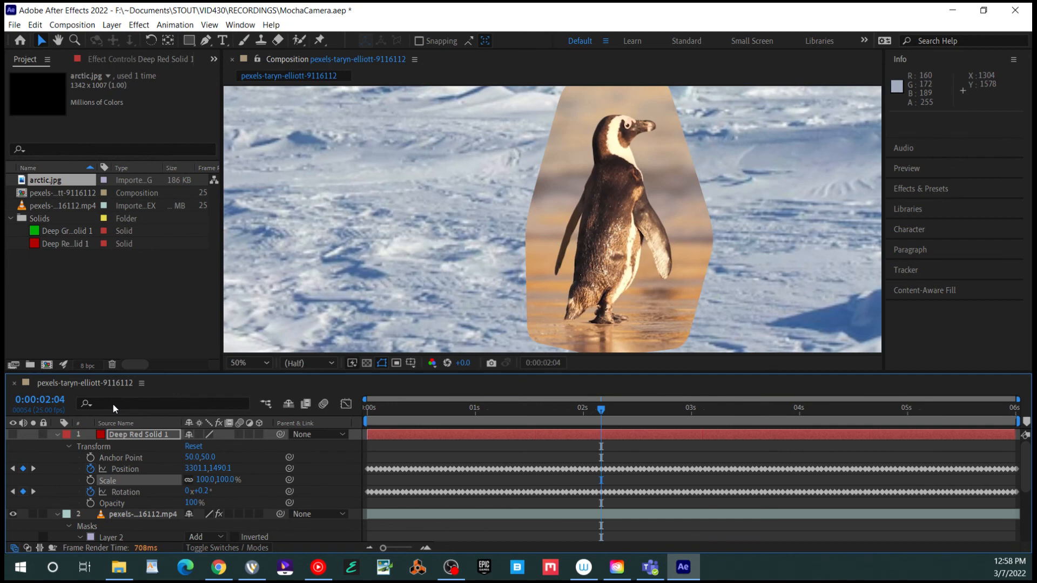
pyautogui.scroll(-1, 115, 406)
pyautogui.click(157, 480)
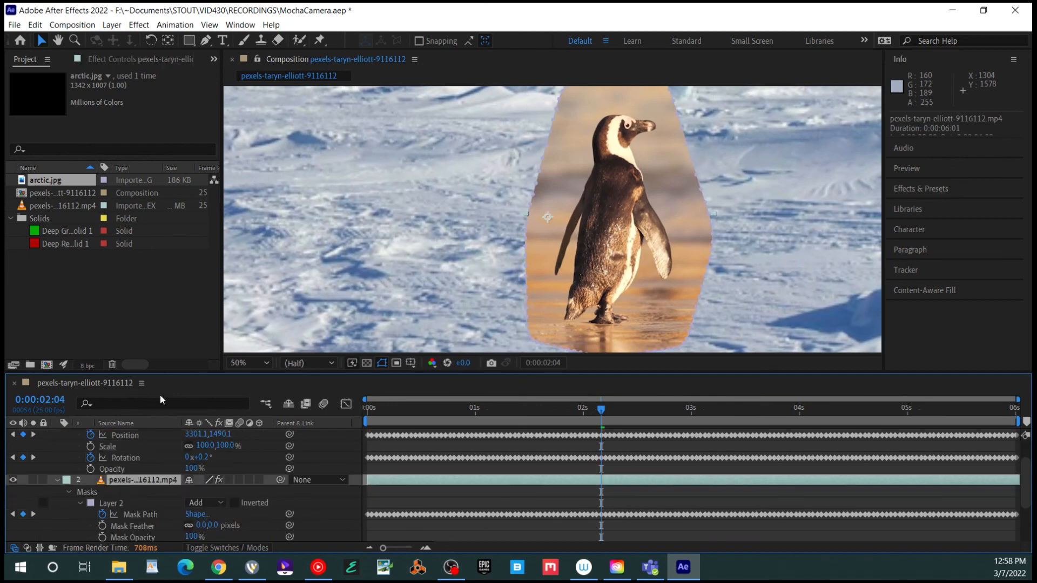
pyautogui.click(227, 547)
pyautogui.click(213, 480)
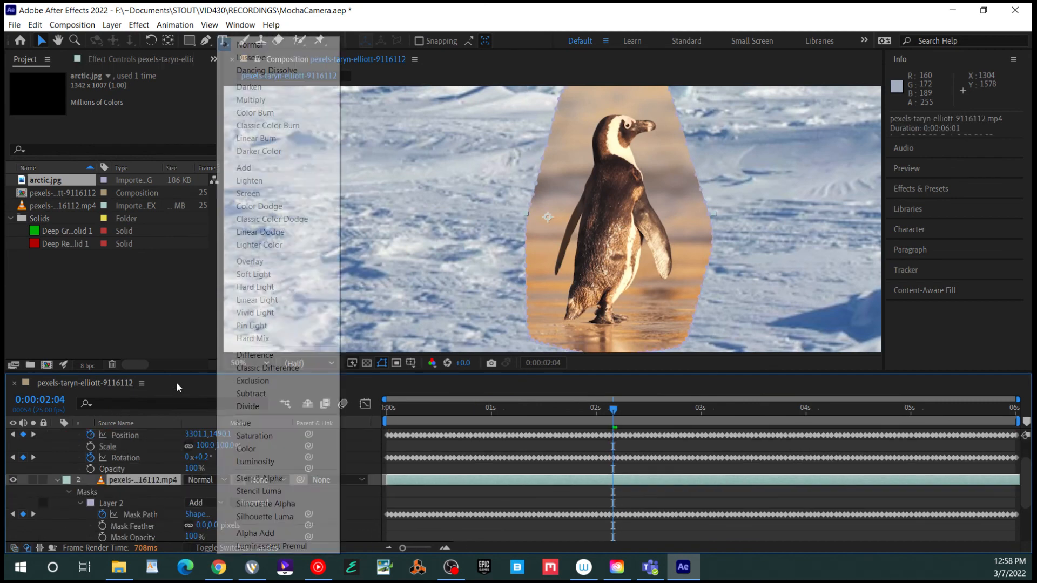
pyautogui.click(249, 261)
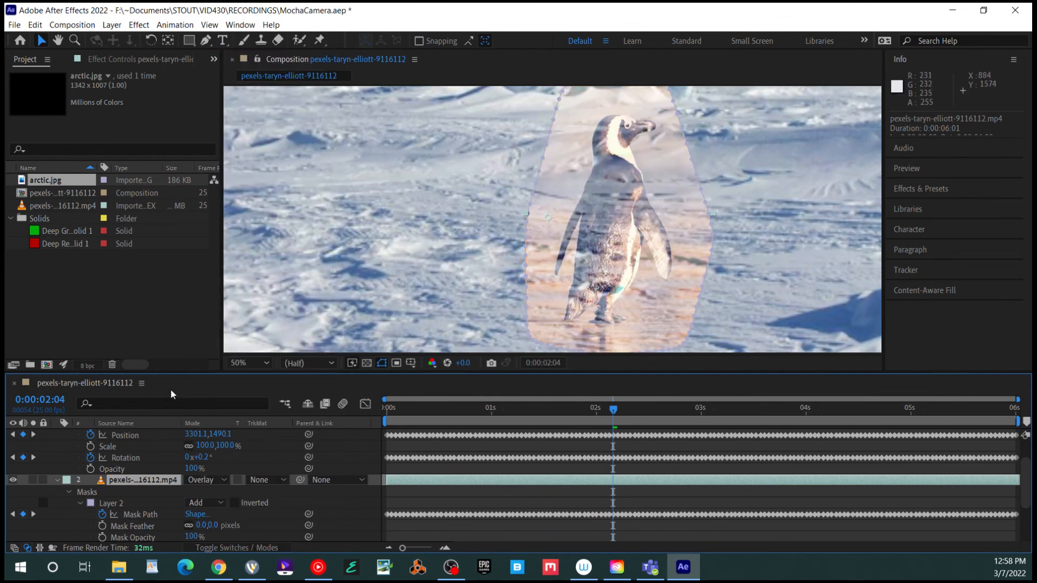
pyautogui.click(208, 480)
pyautogui.click(251, 99)
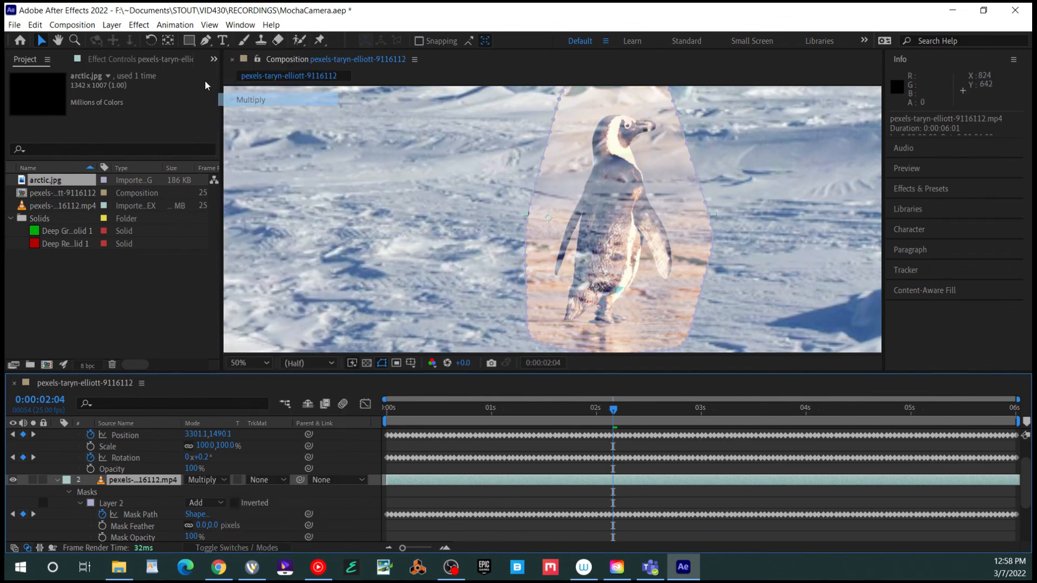
# Preview the Multiply composite from frame 1:16 and from the start
pyautogui.moveTo(599, 409); pyautogui.dragTo(558, 409)
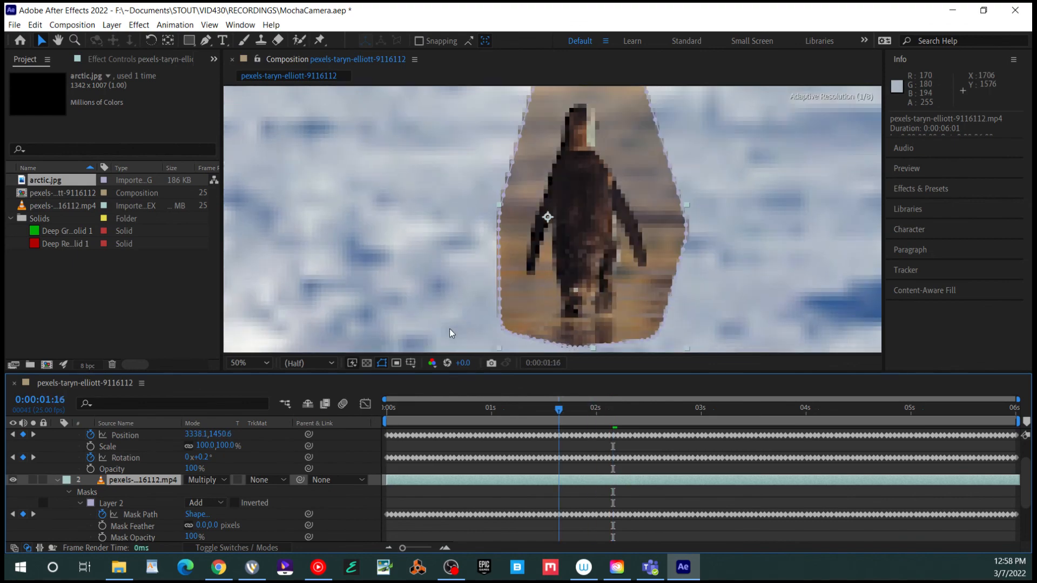
pyautogui.press('space')
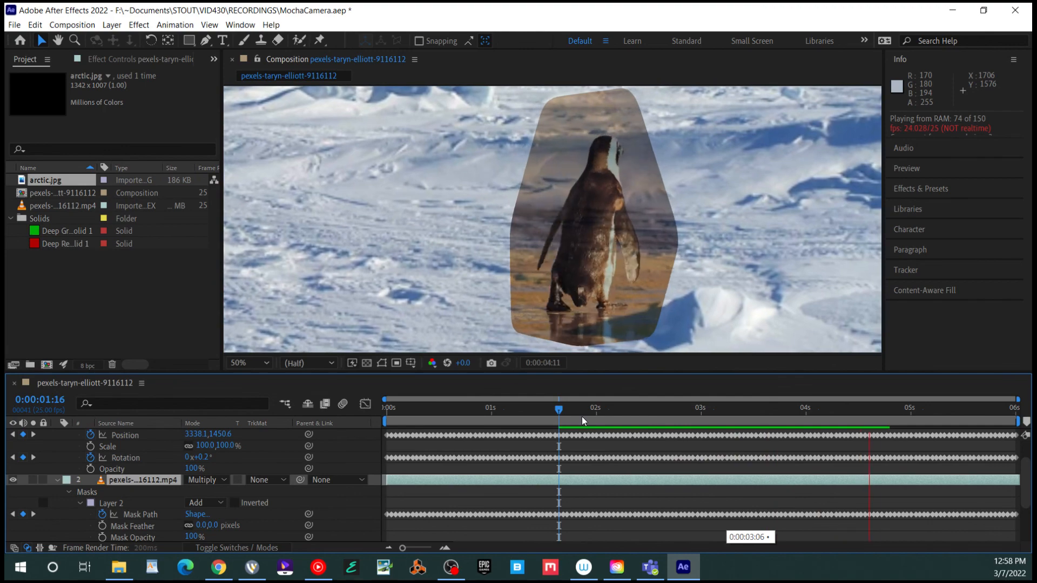
pyautogui.press('space')
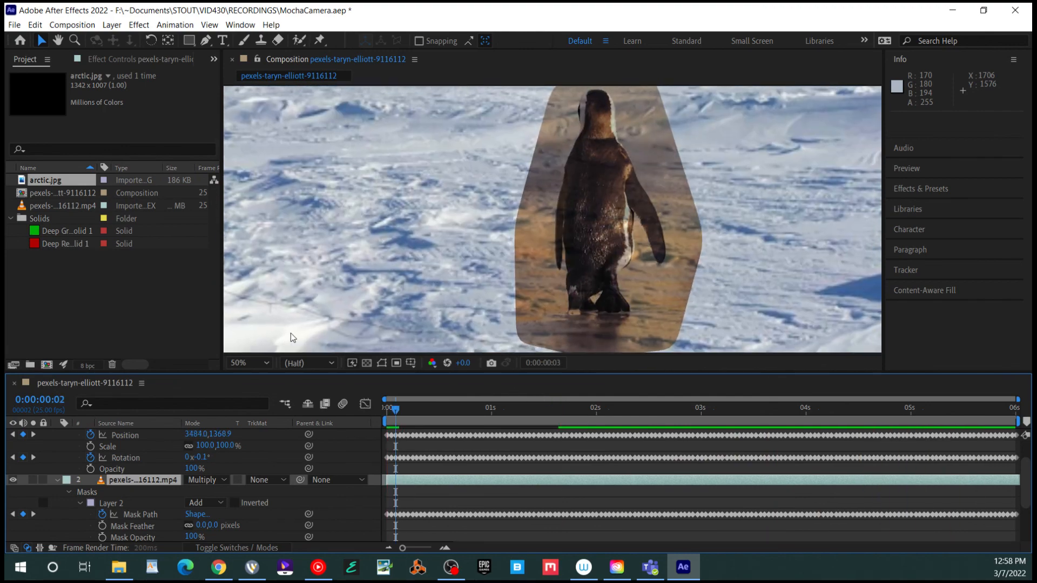
pyautogui.press('Home')
pyautogui.press('space')
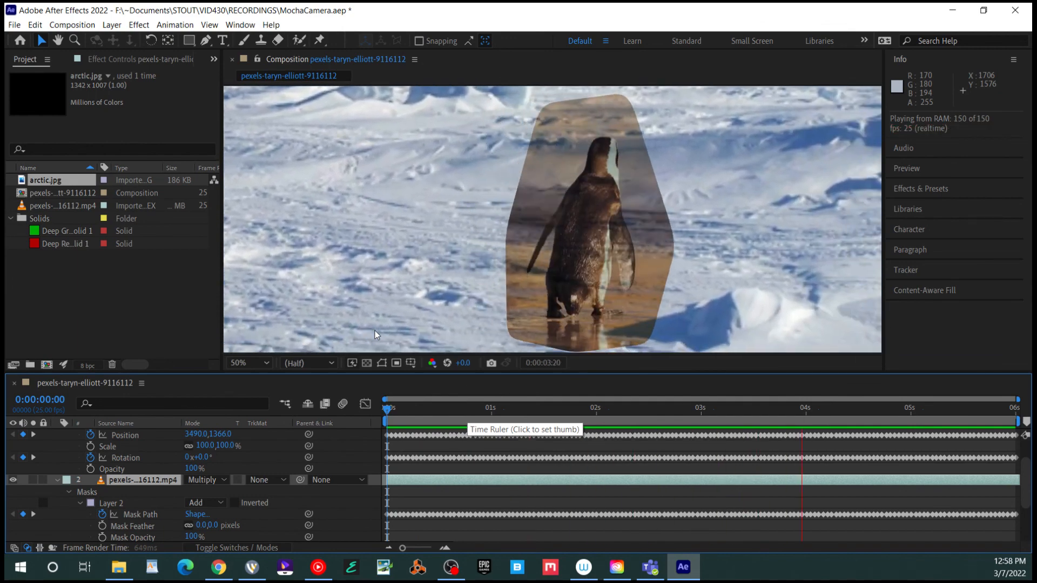
pyautogui.press('space')
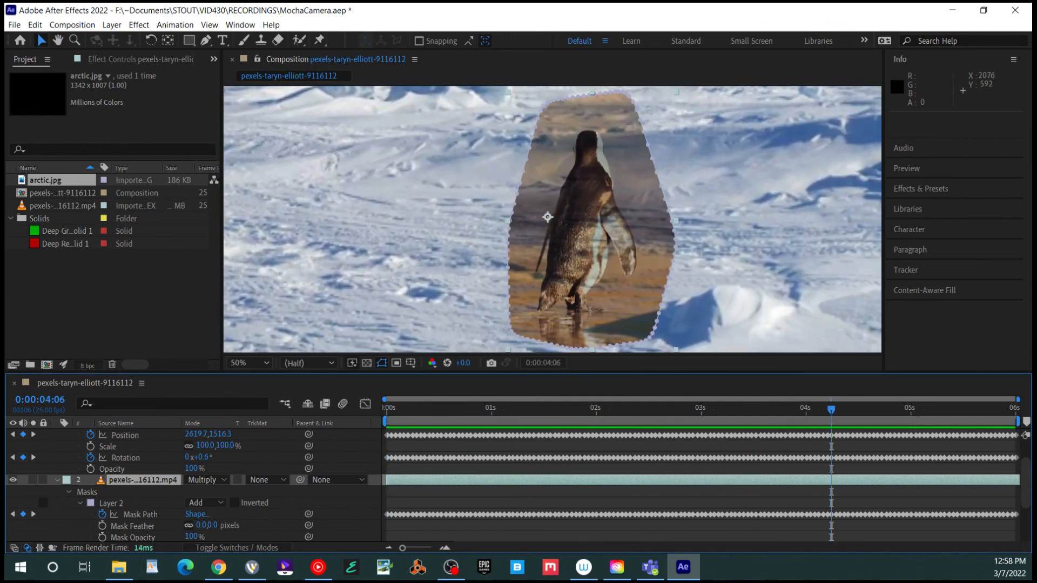
pyautogui.hotkey('alt', 'Tab')
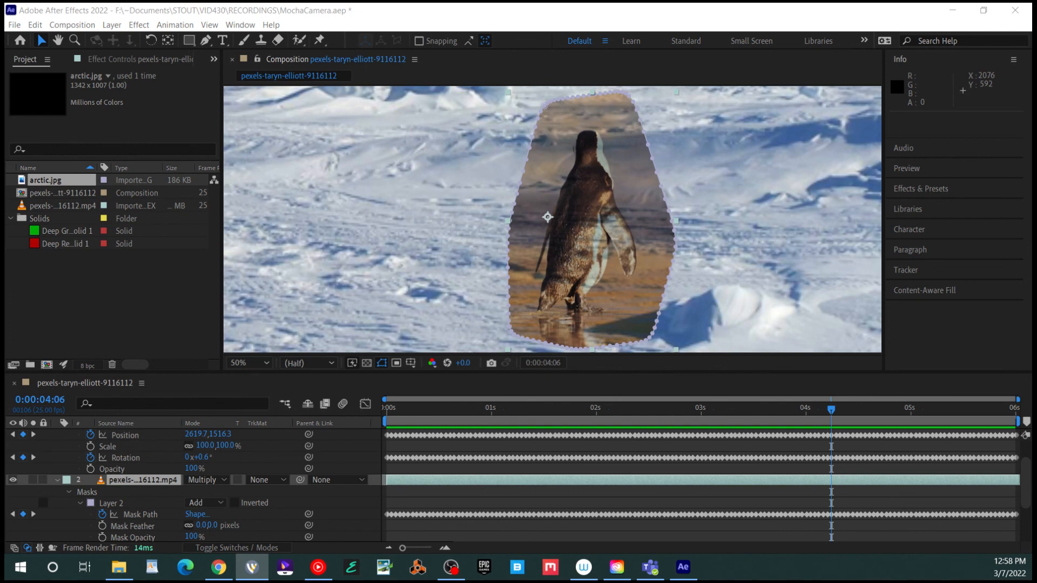